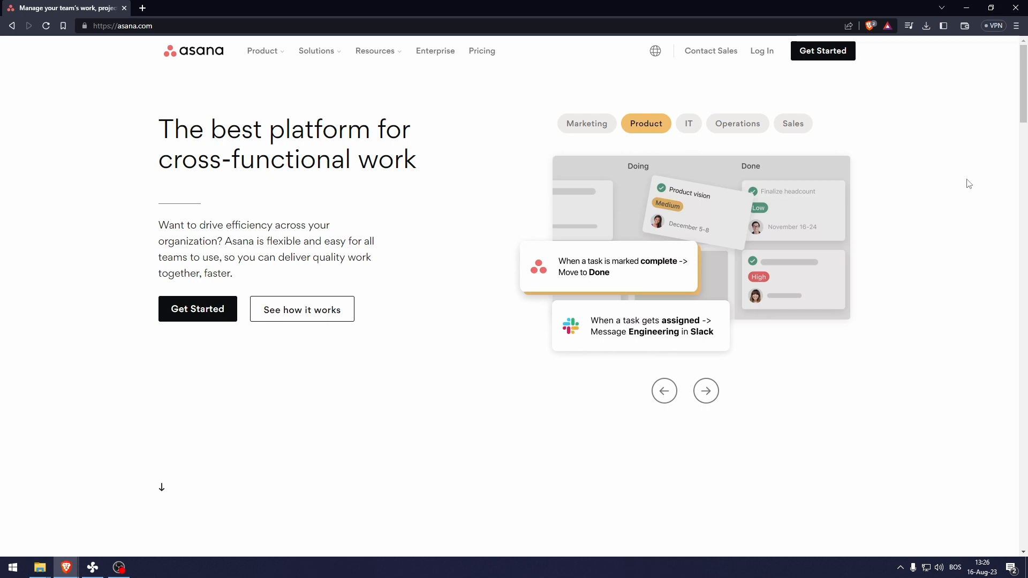
- Show the Sales showcase example, then go to Pricing and scroll down to the plan cards
left_click(793, 124)
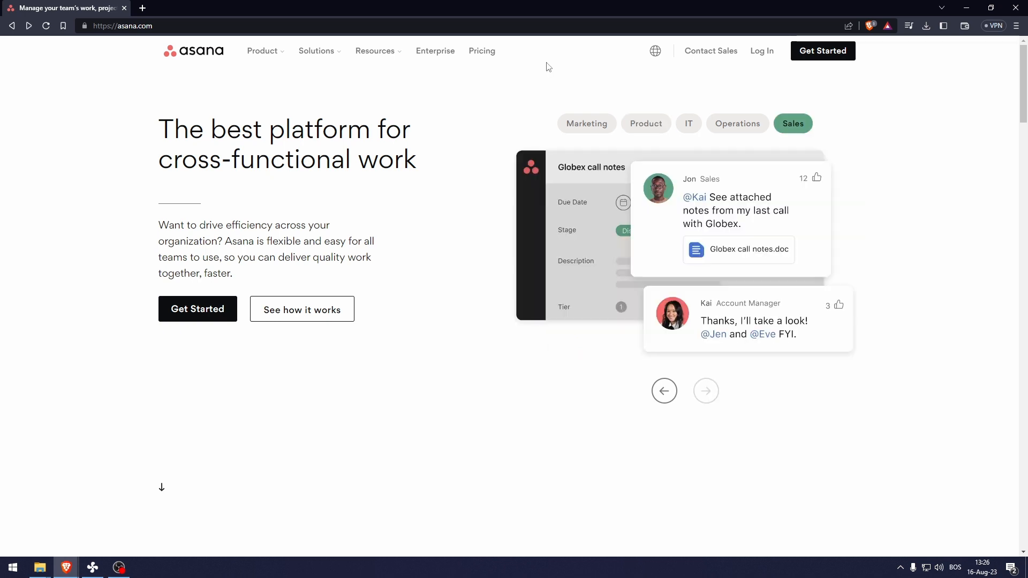
left_click(490, 60)
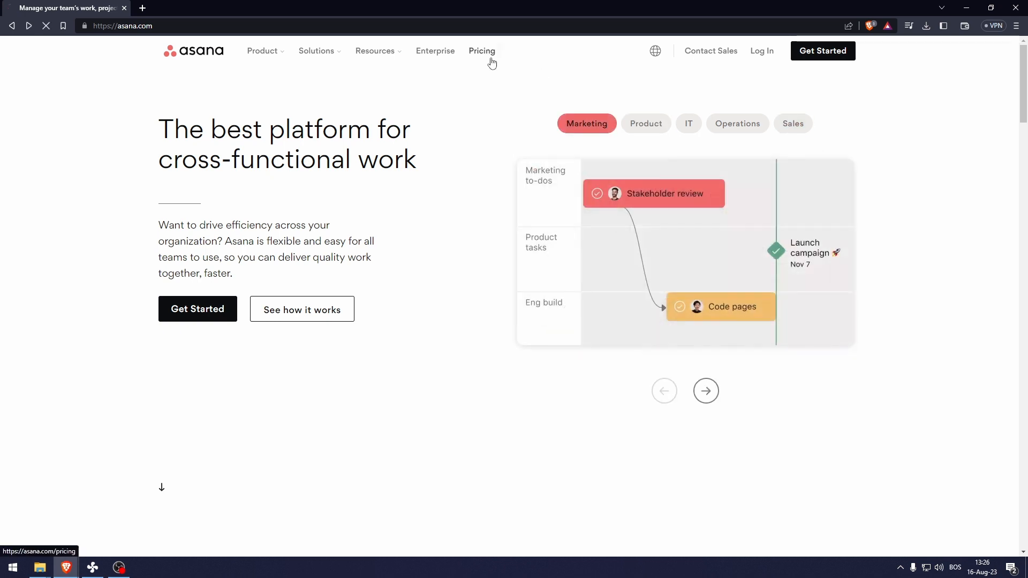
scroll(273, 315, "down", 3)
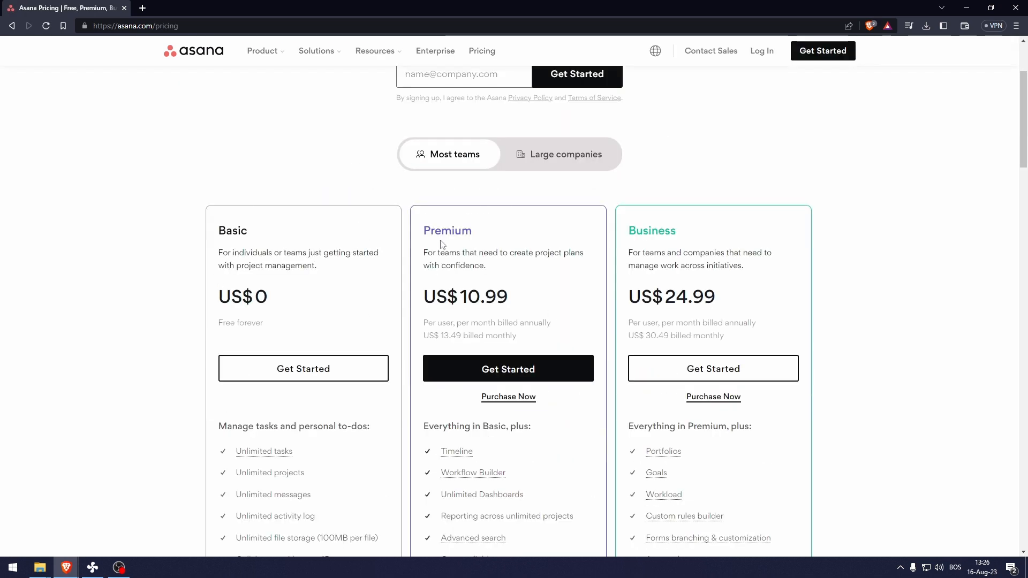
scroll(878, 279, "down", 1)
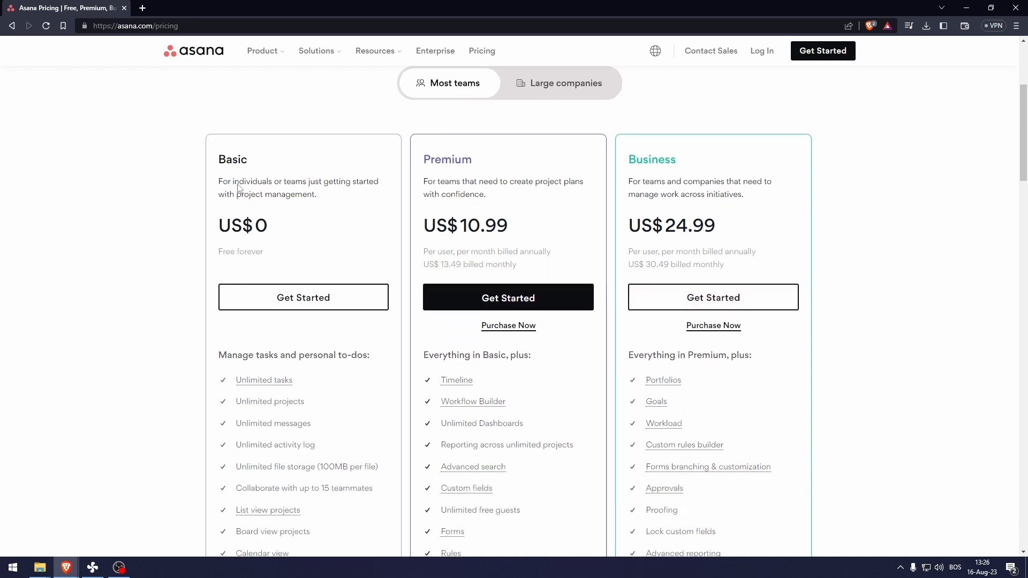
scroll(201, 209, "down", 1)
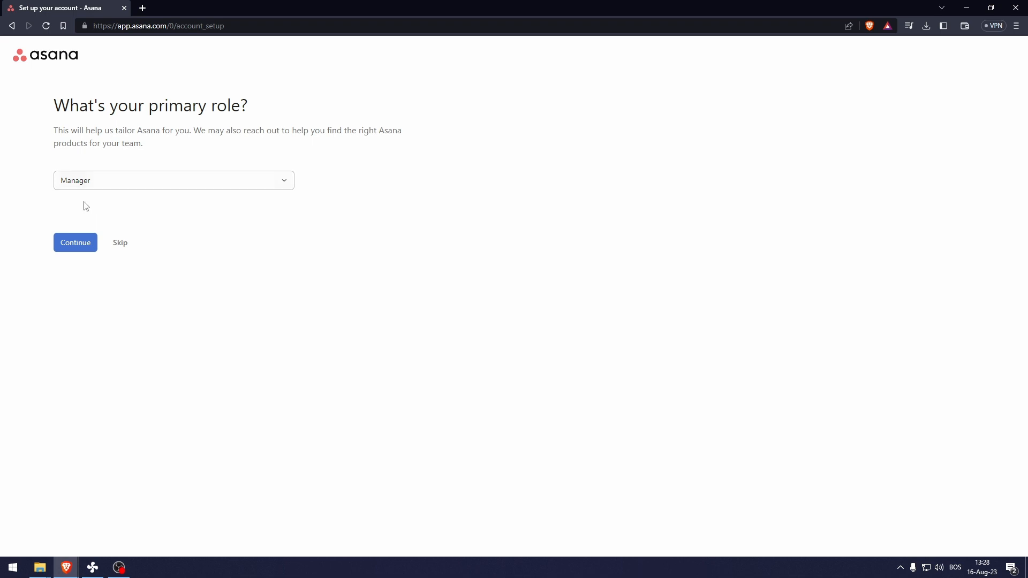
- Confirm the Manager role, choose Project or Program Management as work type, and skip the objective question
left_click(76, 242)
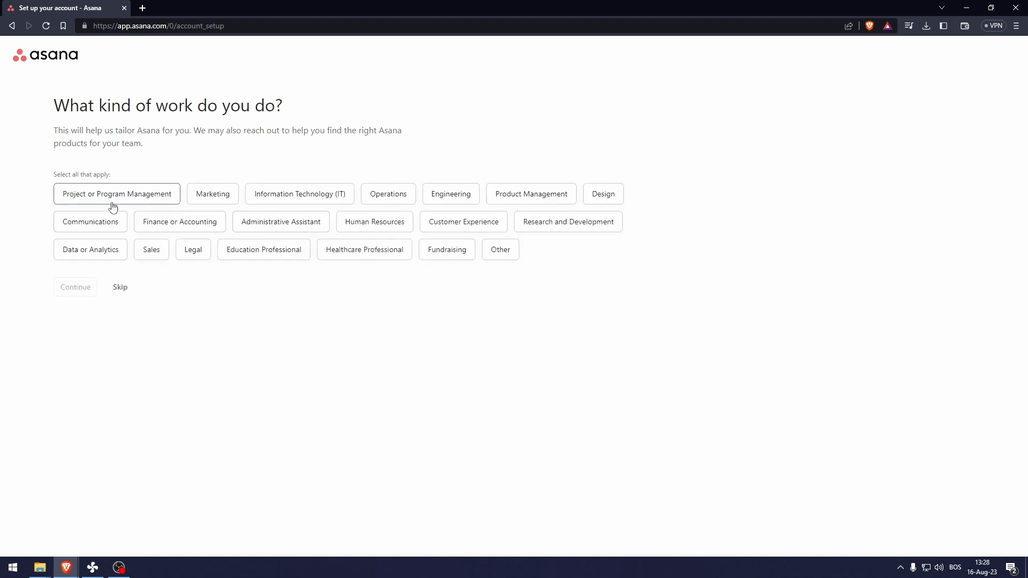
left_click(110, 205)
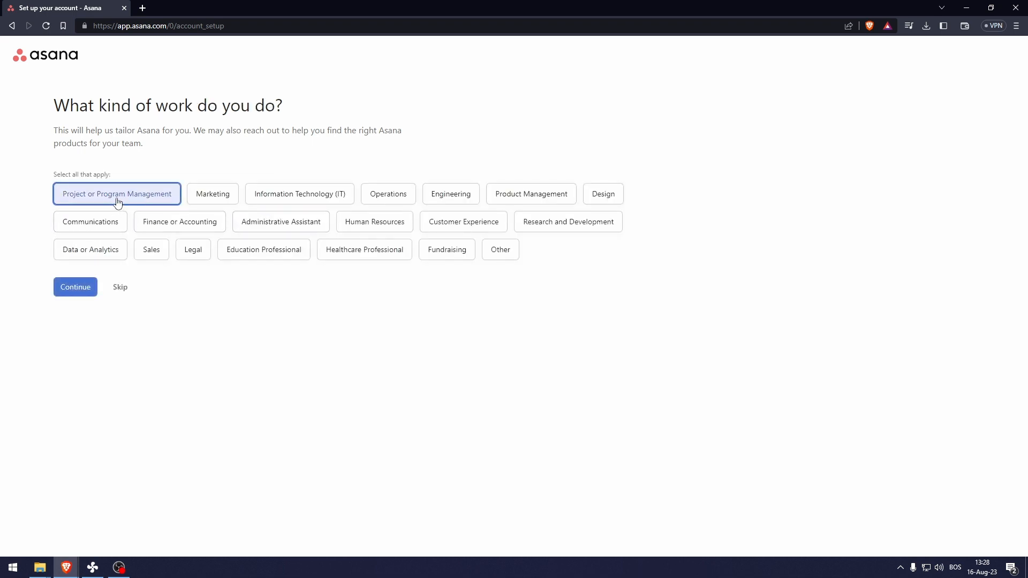
left_click(70, 286)
left_click(72, 356)
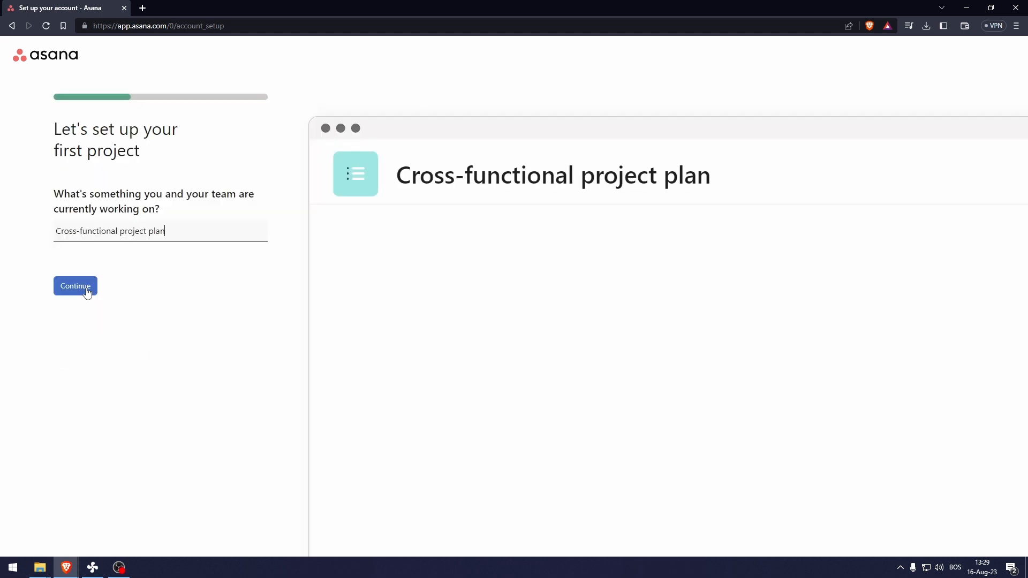
- Accept Cross-functional project plan and pick the Calendar layout after previewing Board and Timeline
left_click(87, 291)
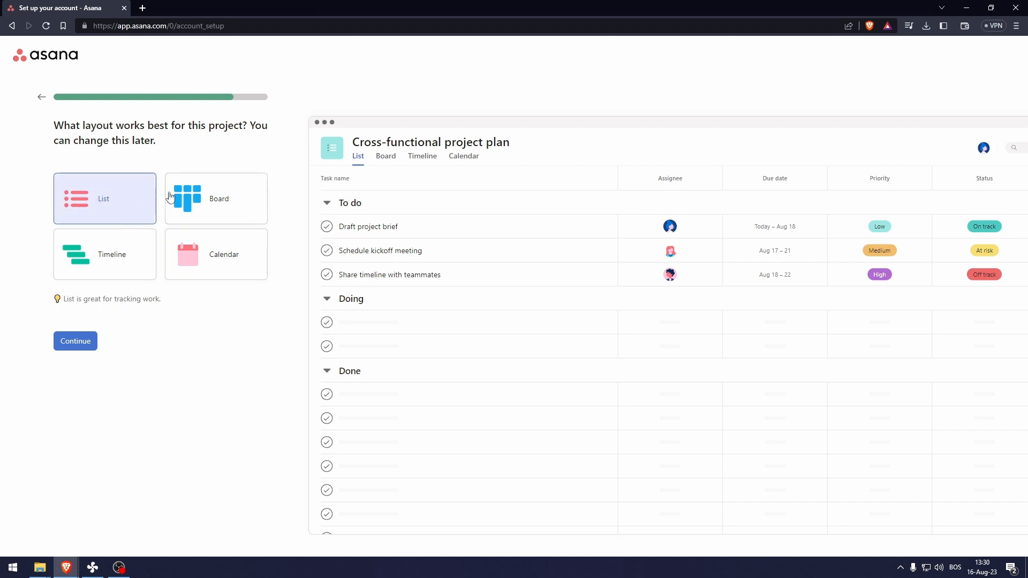
left_click(204, 200)
left_click(197, 254)
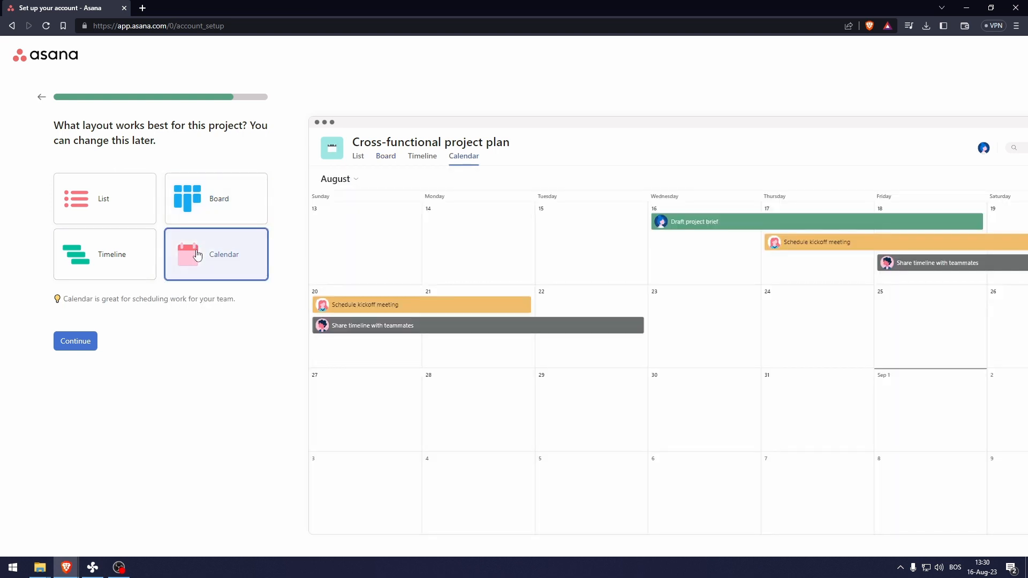
left_click(80, 250)
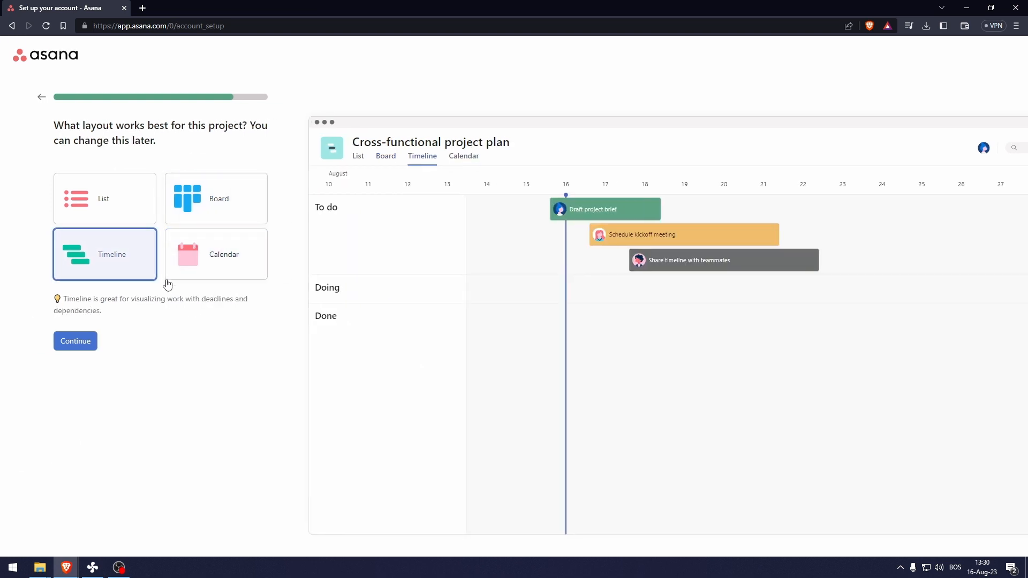
left_click(203, 264)
- Invite a teammate by entering their e-mail address and finish the account setup
left_click(80, 344)
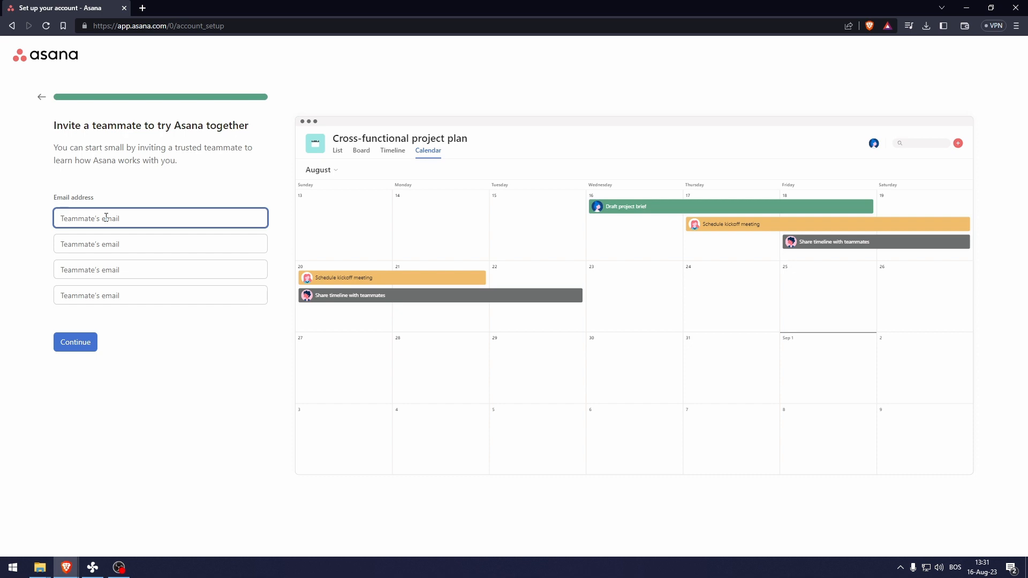
left_click(89, 341)
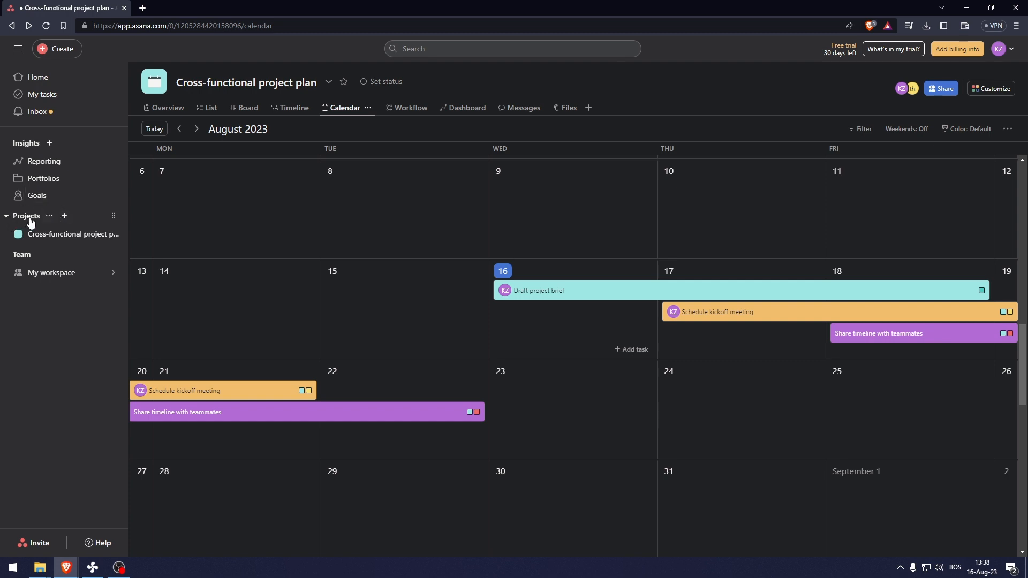
- Create 'Cross-Functional Project Plan Marketing' from the Cross-Functional Project Plan template
left_click(64, 219)
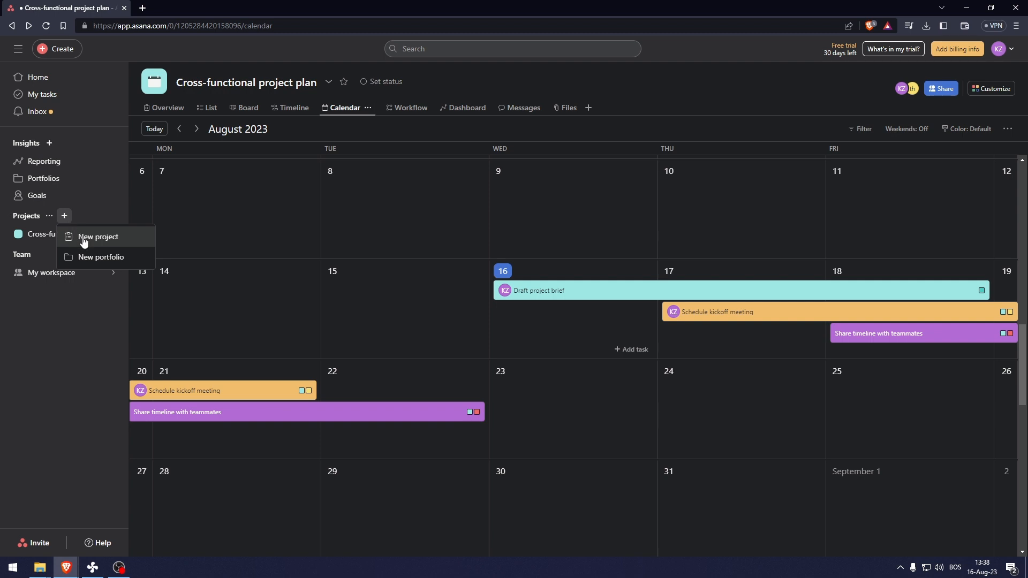
left_click(83, 239)
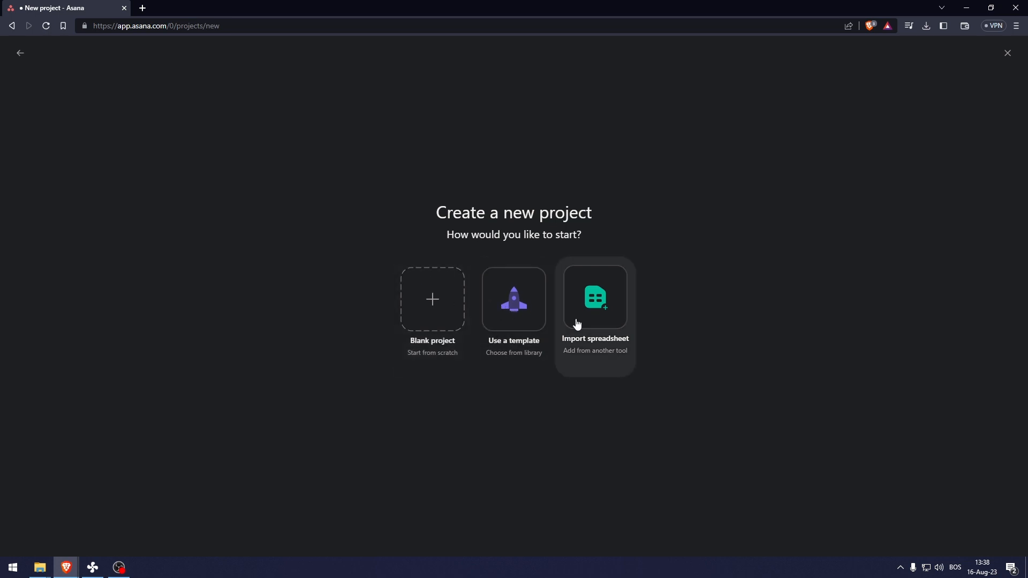
left_click(498, 298)
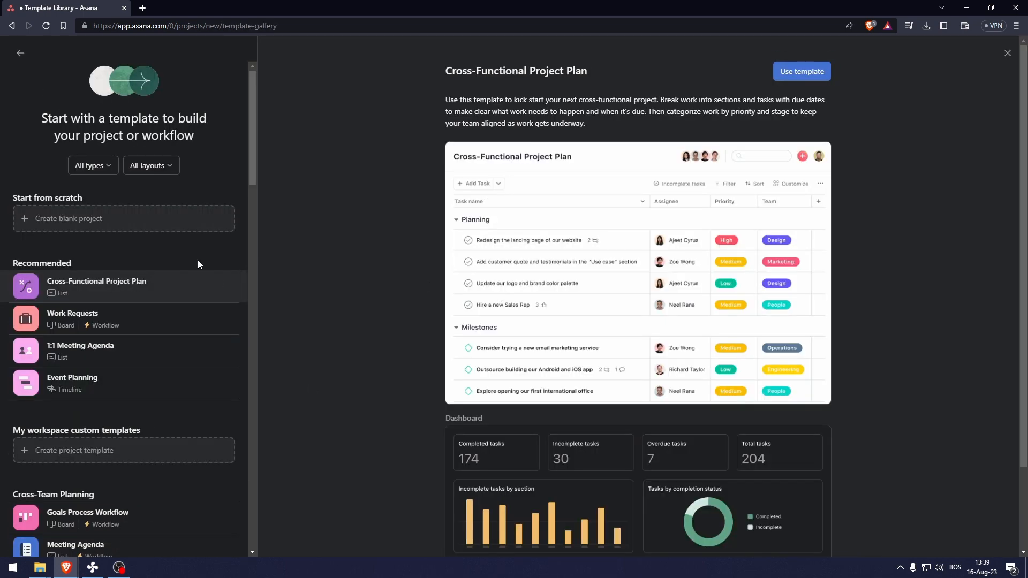
left_click(784, 76)
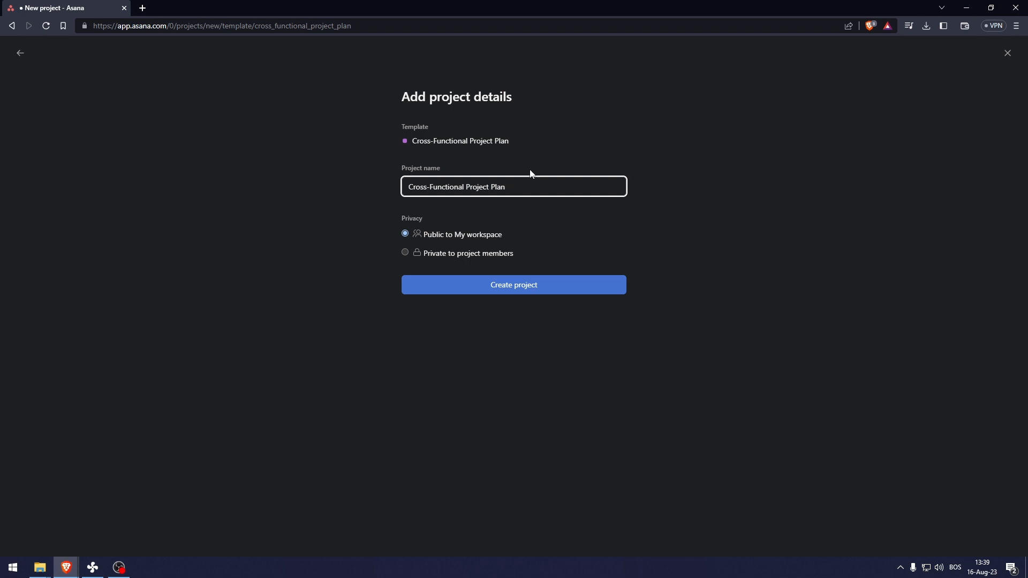
type("Marketing")
left_click(529, 291)
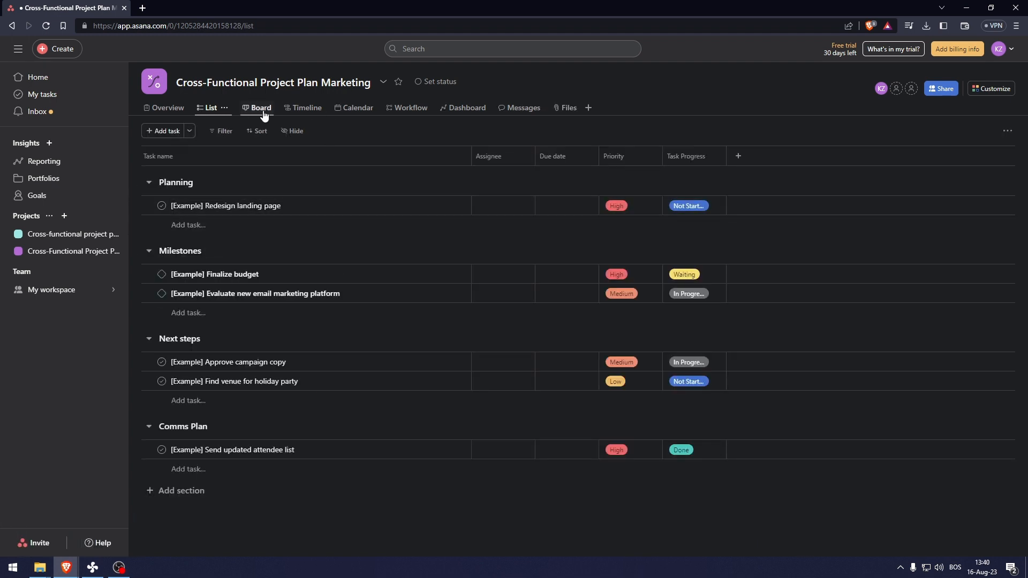
- In Calendar view, add gathering footage (Aug 16), Editing (Aug 17) and Posting to social media (Aug 18)
left_click(346, 114)
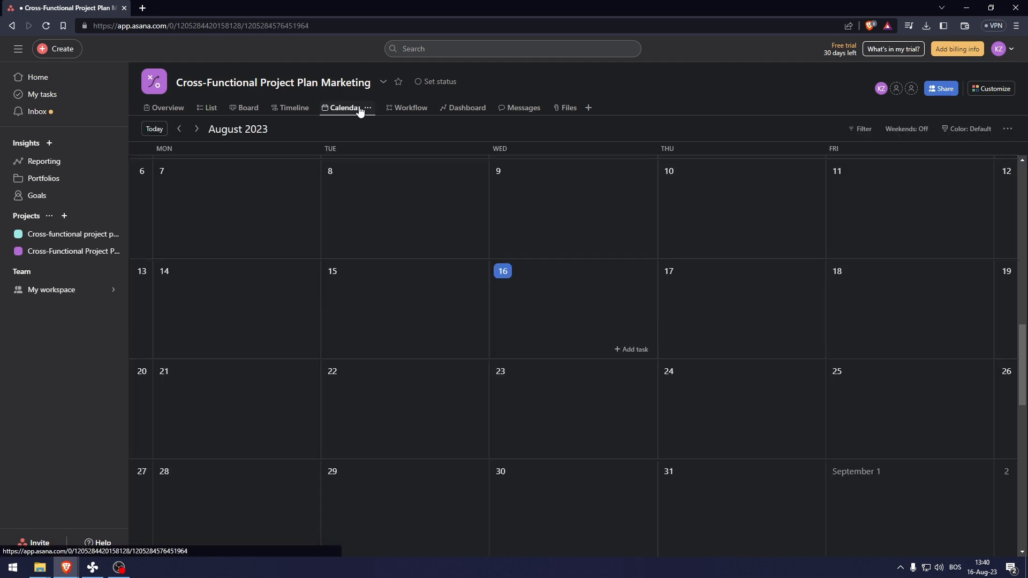
scroll(463, 268, "down", 5)
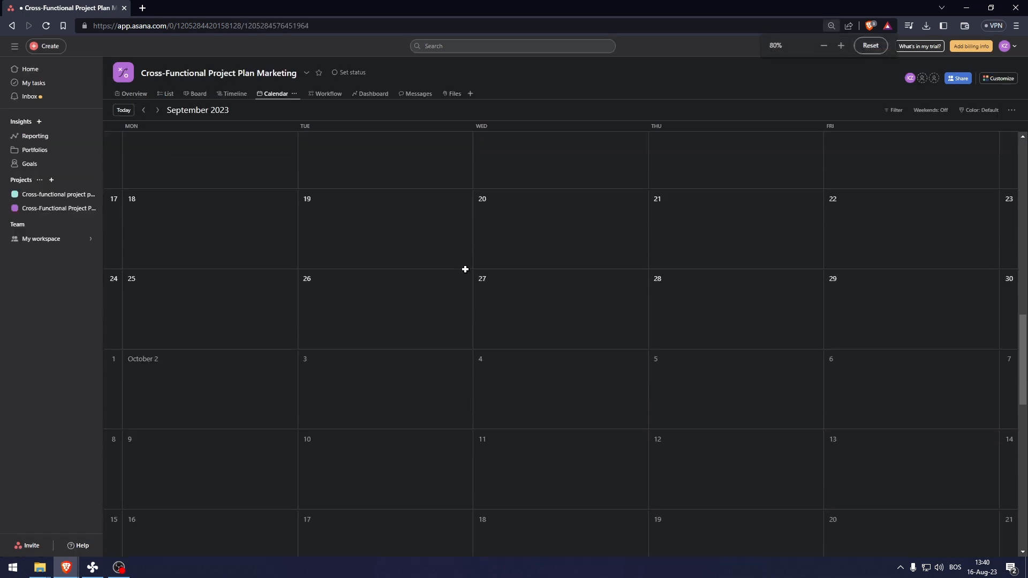
scroll(464, 269, "up", 13)
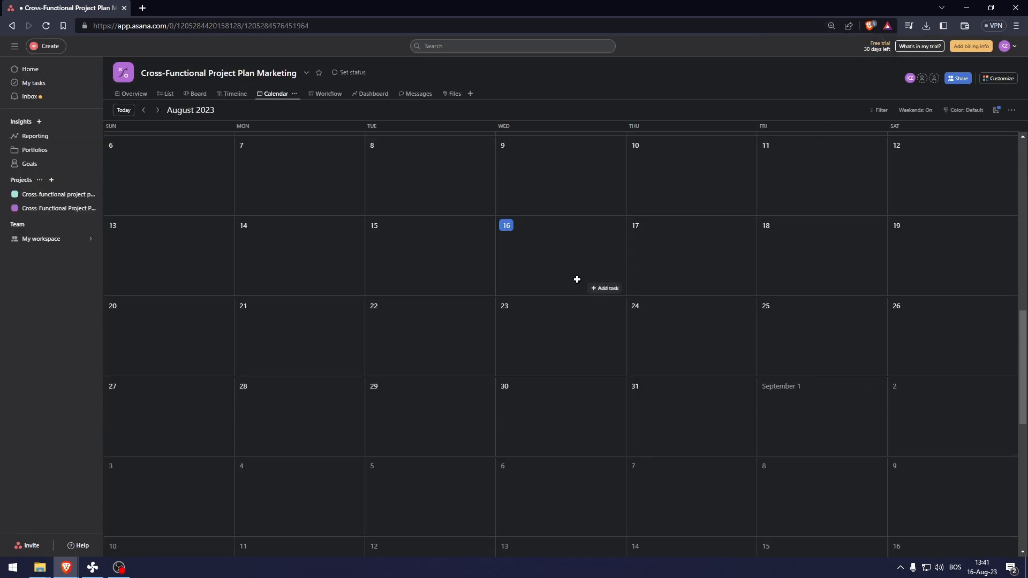
left_click(600, 288)
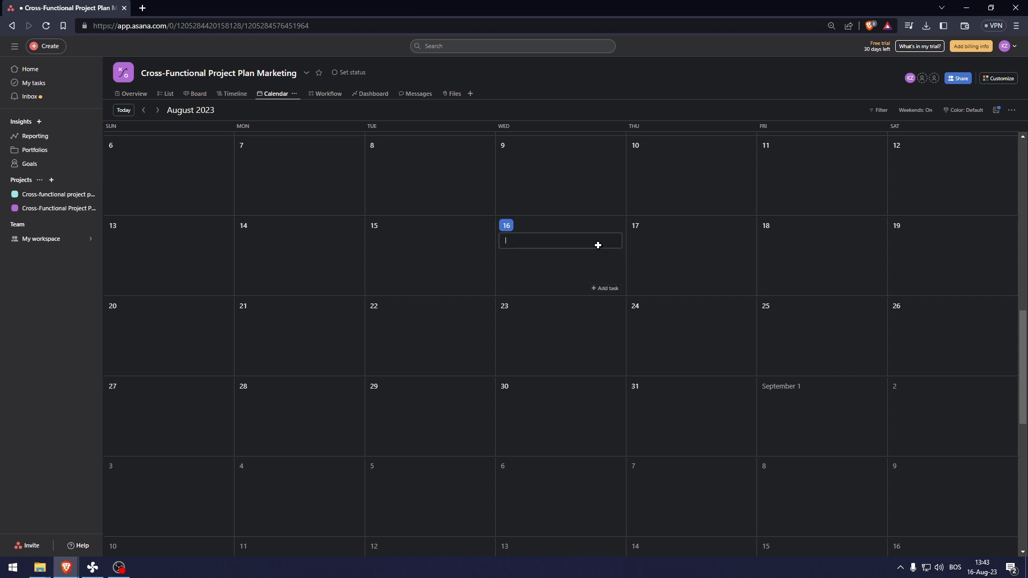
type("sathering footage")
key("Return")
left_click(478, 243)
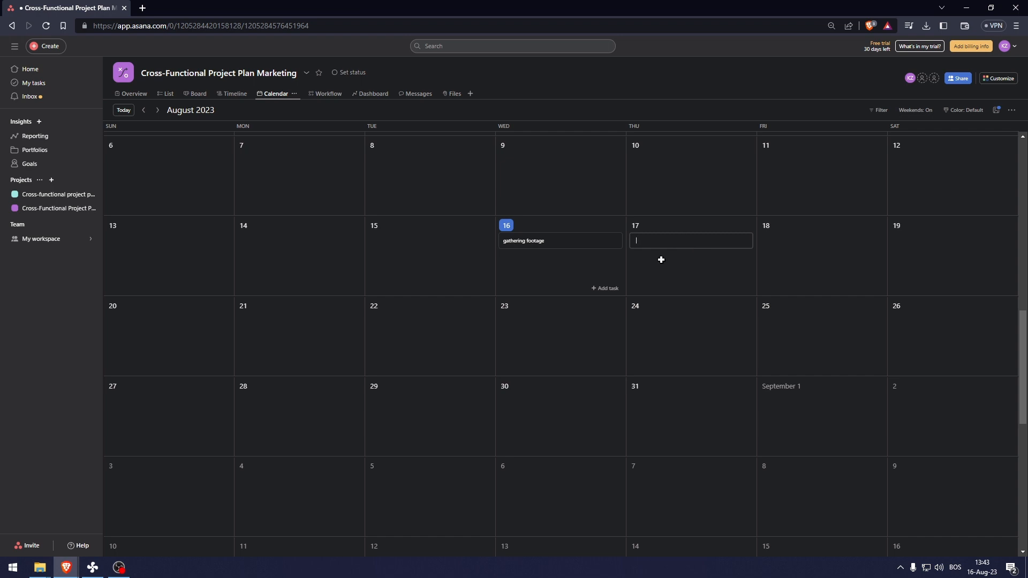
type("Editing")
key("Return")
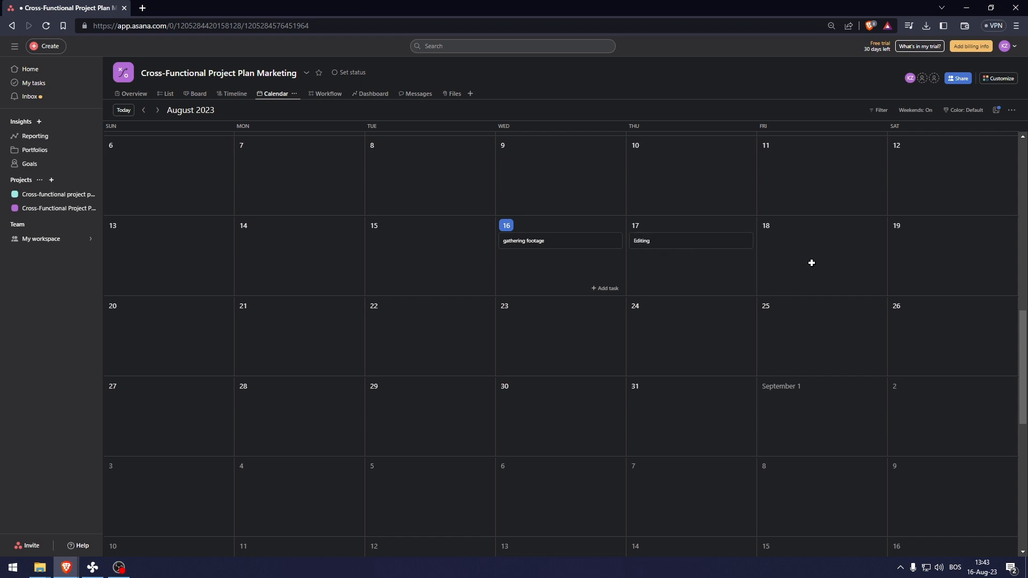
left_click(812, 263)
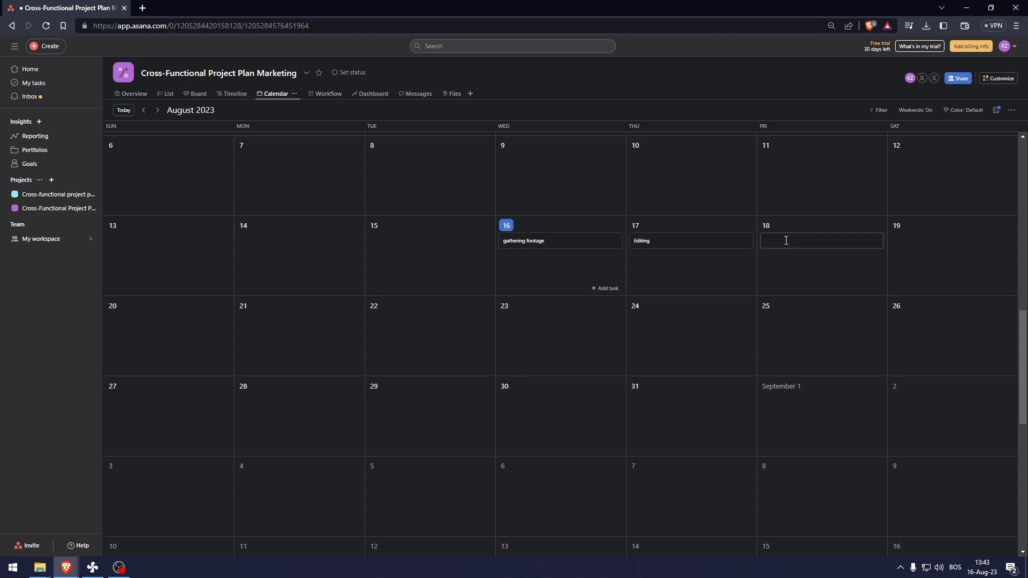
type("Posting to social media")
key("Return")
left_click(509, 242)
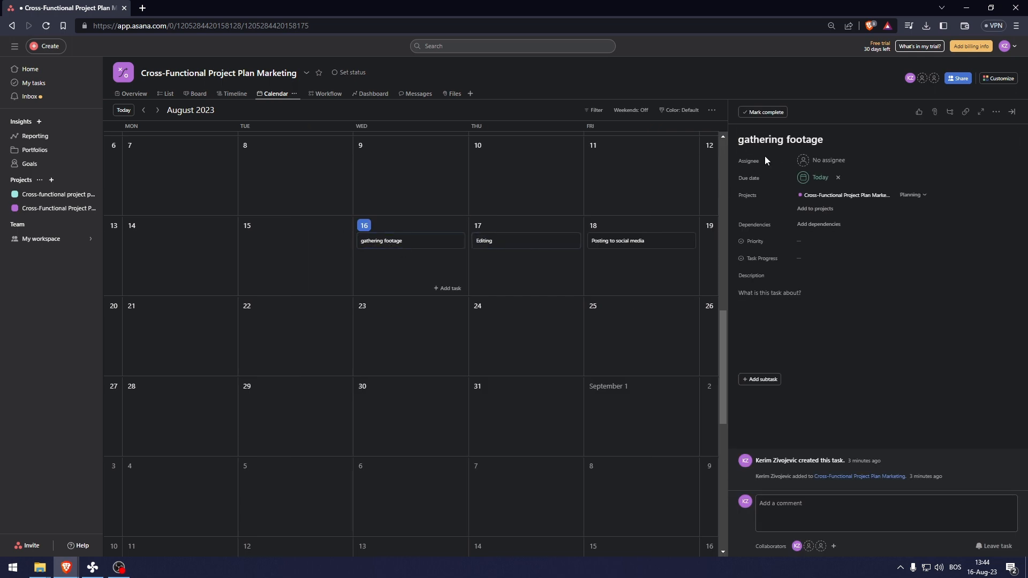
- Set gathering footage to High priority with Not Started task progress
left_click(798, 245)
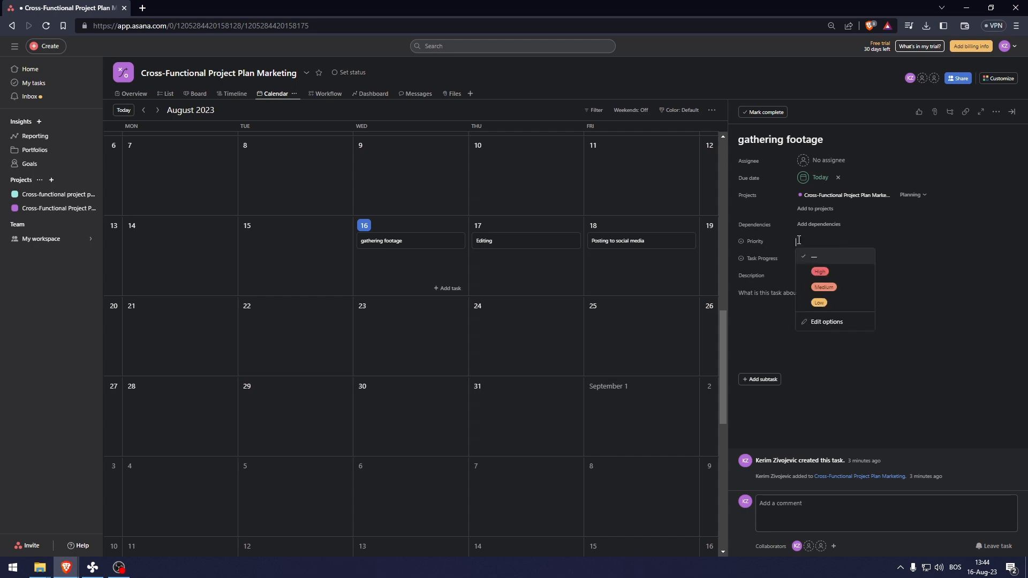
left_click(826, 279)
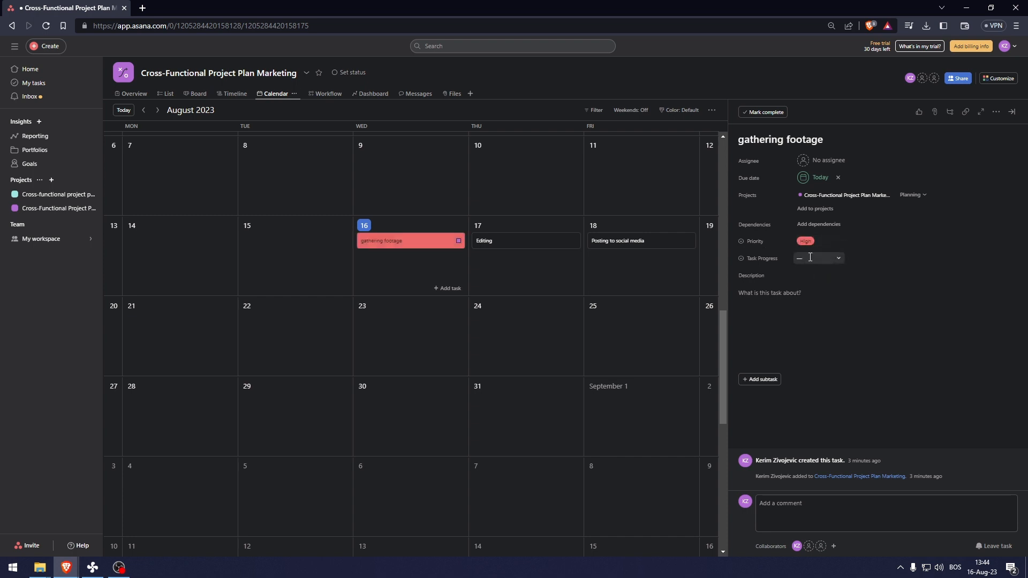
left_click(810, 258)
left_click(827, 289)
left_click(790, 294)
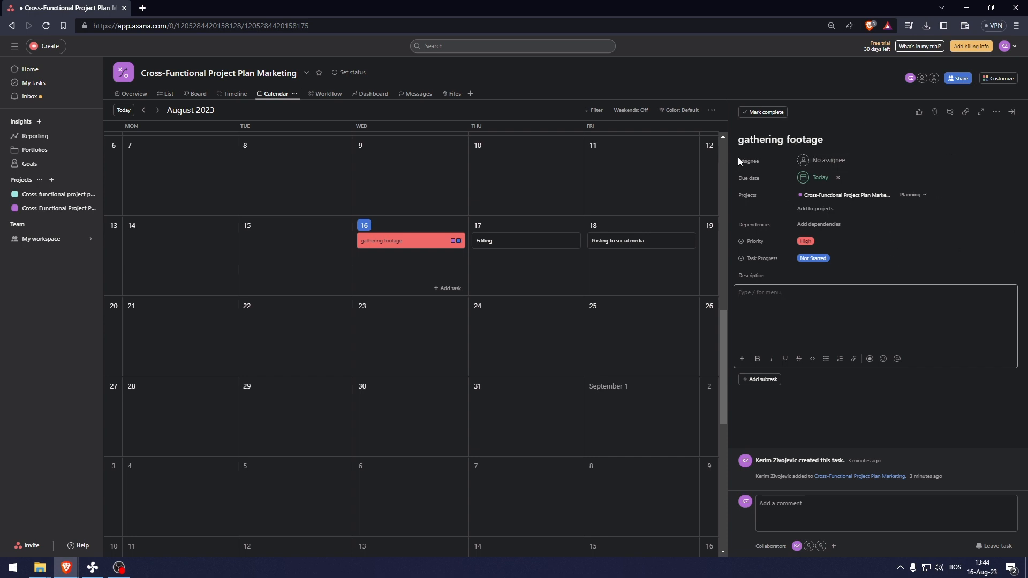
left_click(821, 163)
- Assign gathering footage and Posting to social media to the collaborator, and Editing to yourself
left_click(821, 161)
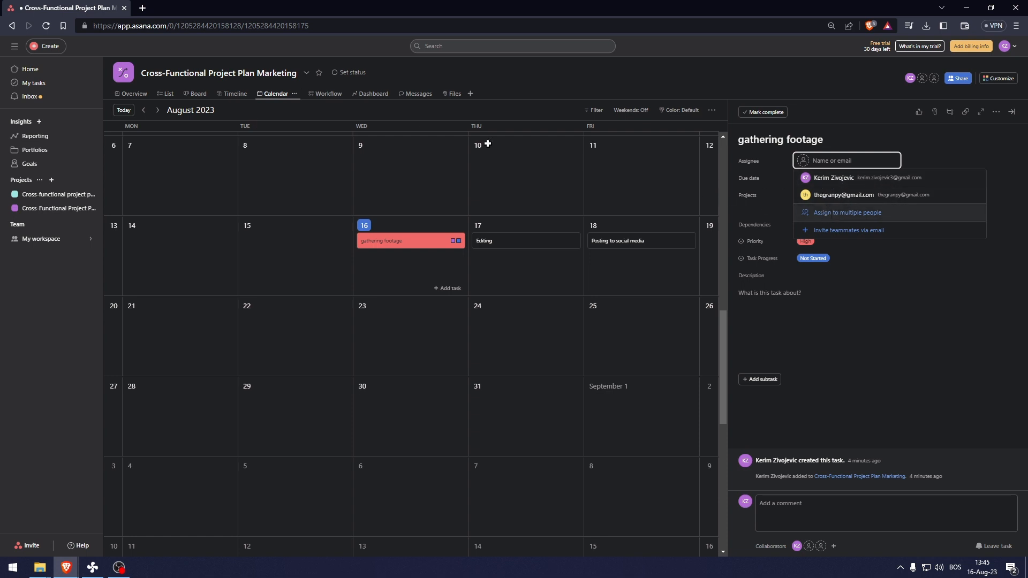
left_click(822, 205)
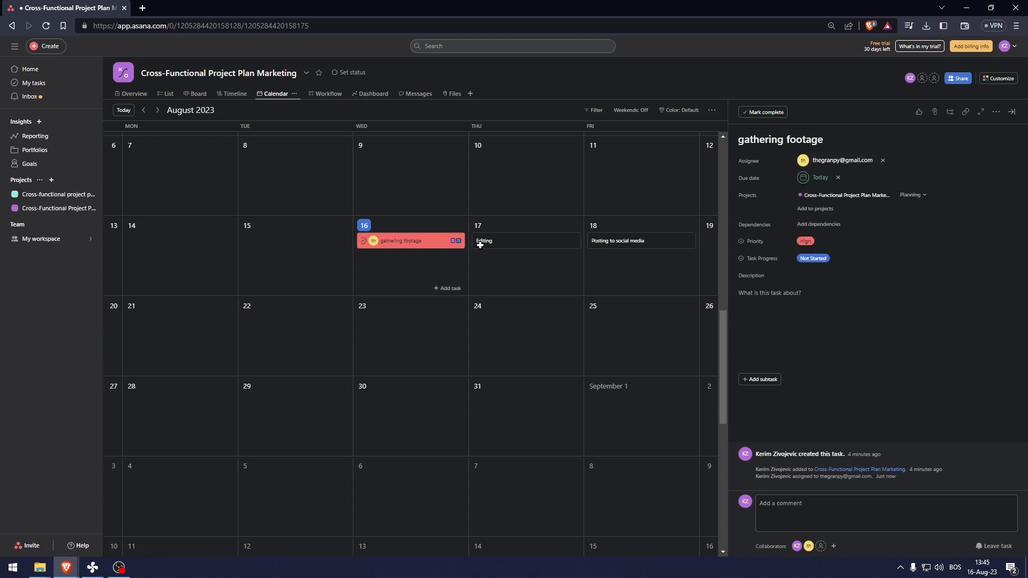
left_click(539, 246)
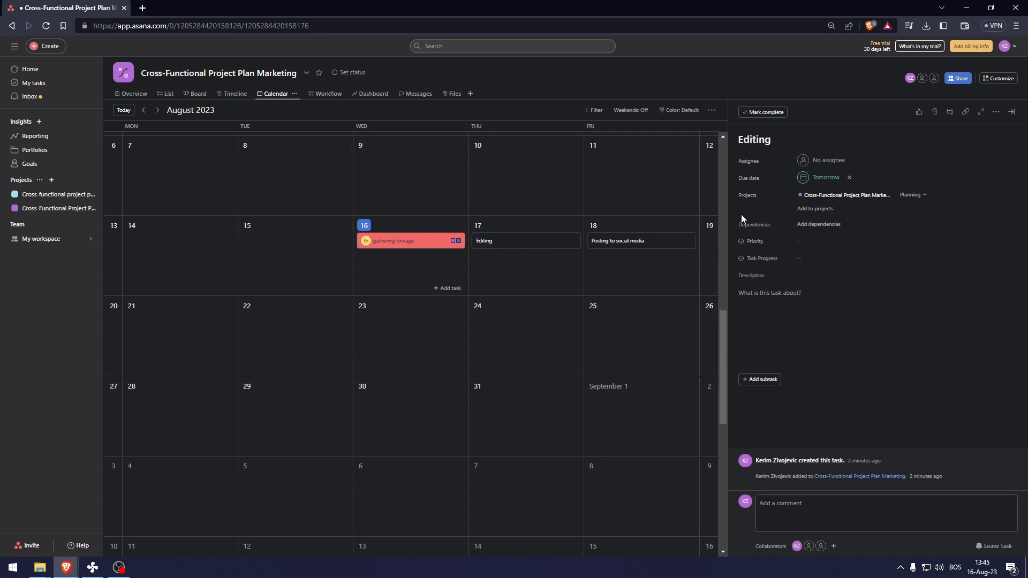
left_click(814, 160)
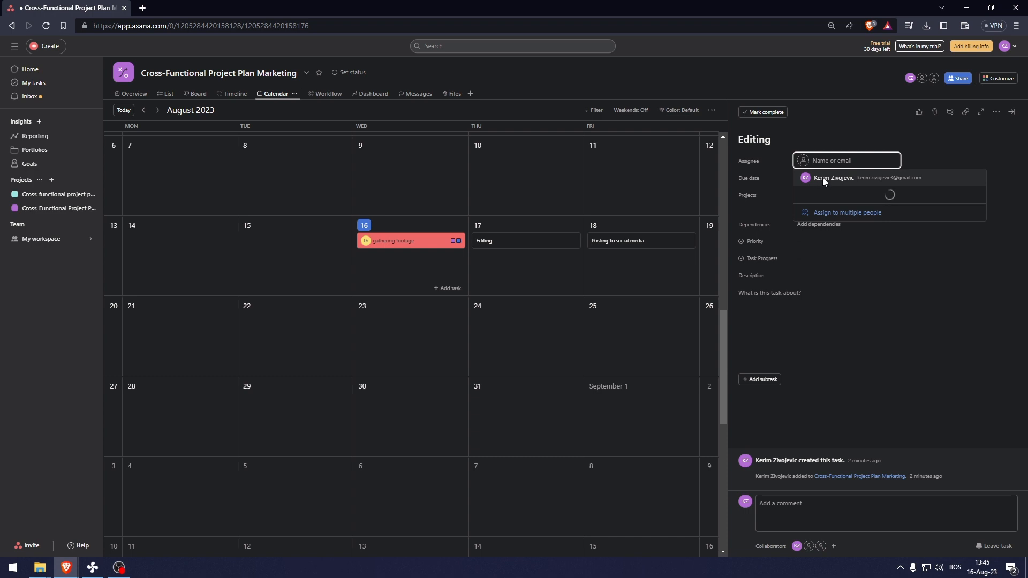
left_click(833, 179)
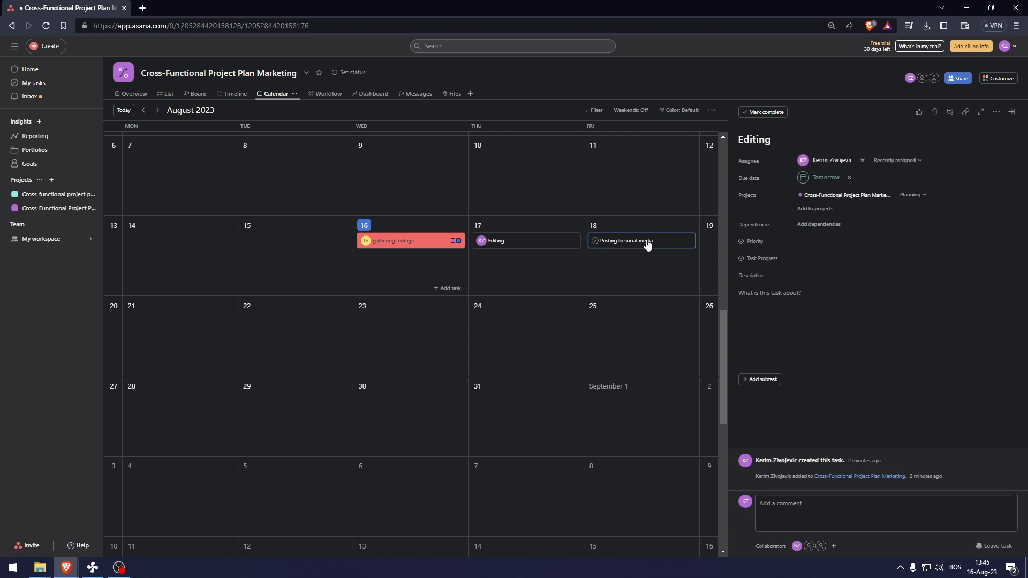
left_click(648, 245)
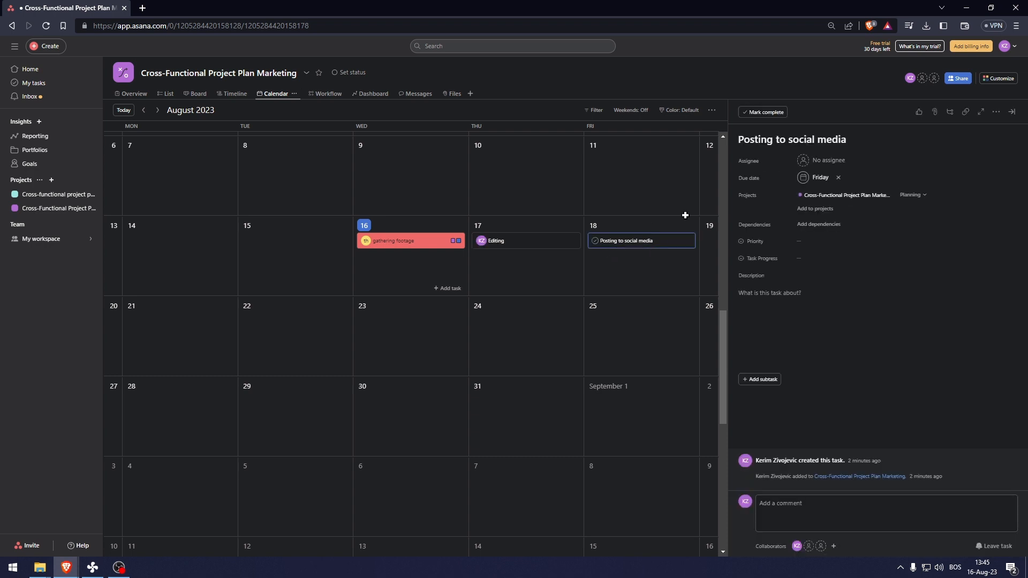
left_click(809, 160)
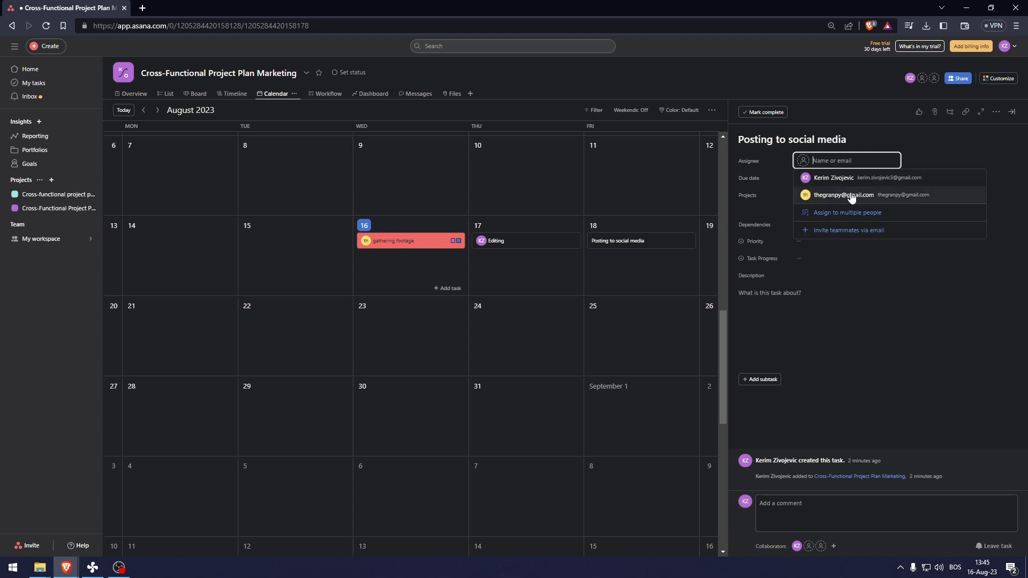
left_click(844, 194)
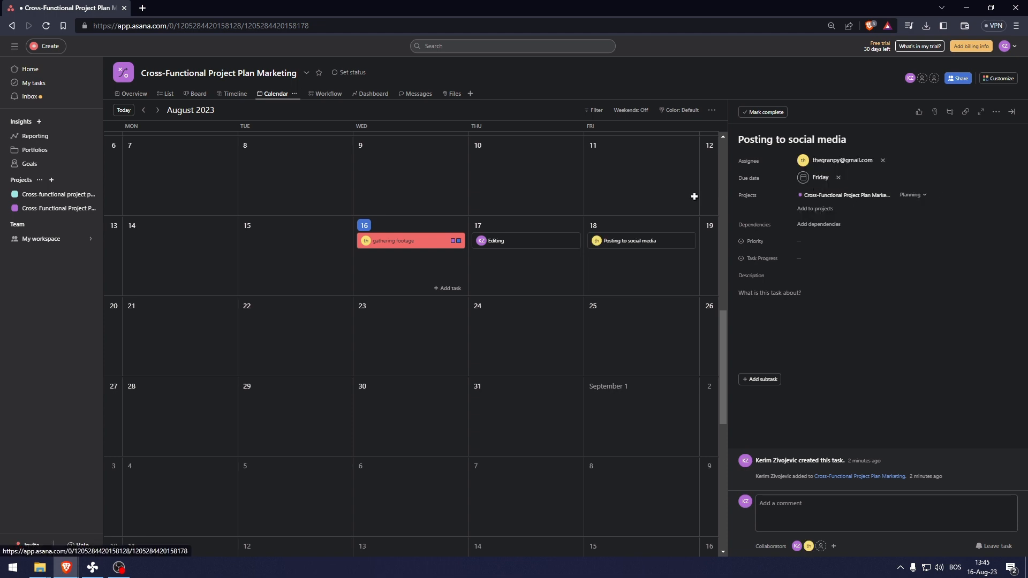
left_click(444, 290)
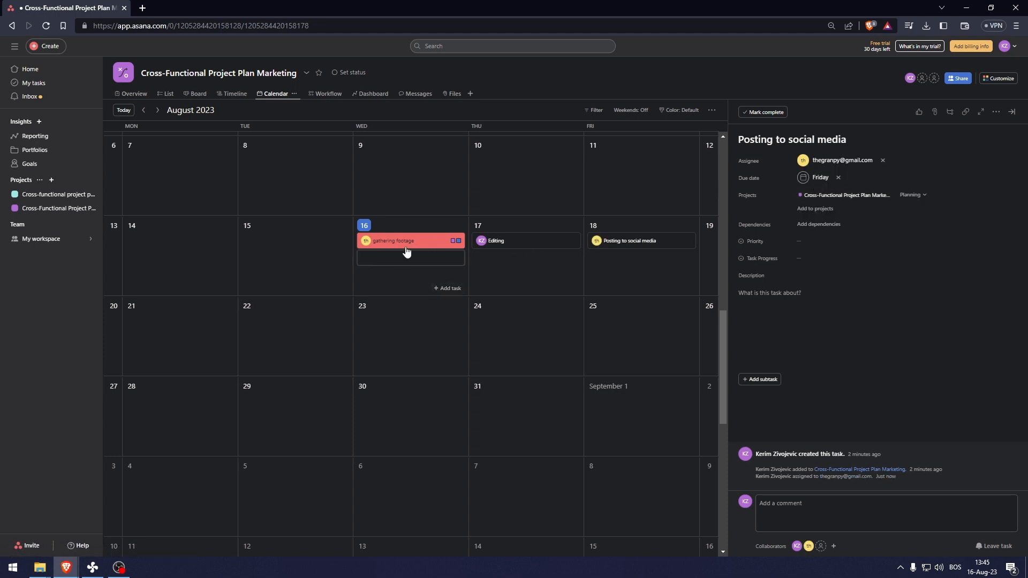
- Add a Creating accounts task on August 16 and assign it to yourself
type("Creat")
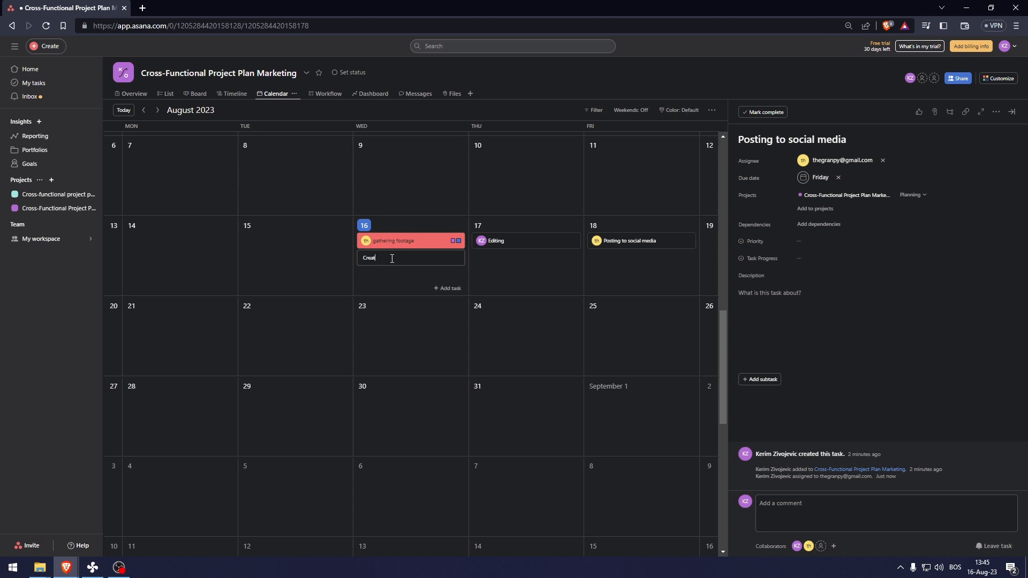
type("ing accounts")
key("Return")
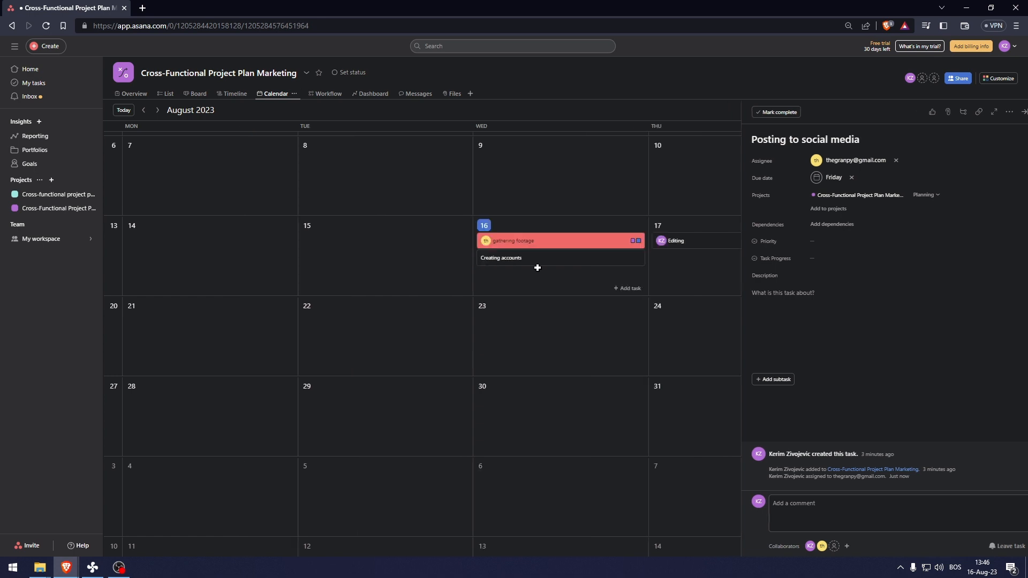
left_click(604, 262)
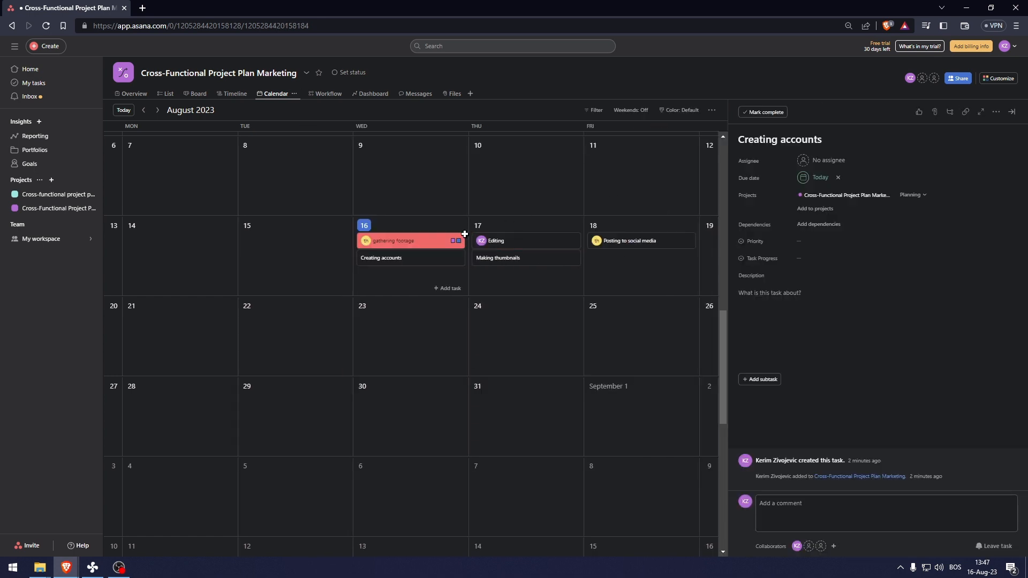
left_click(799, 161)
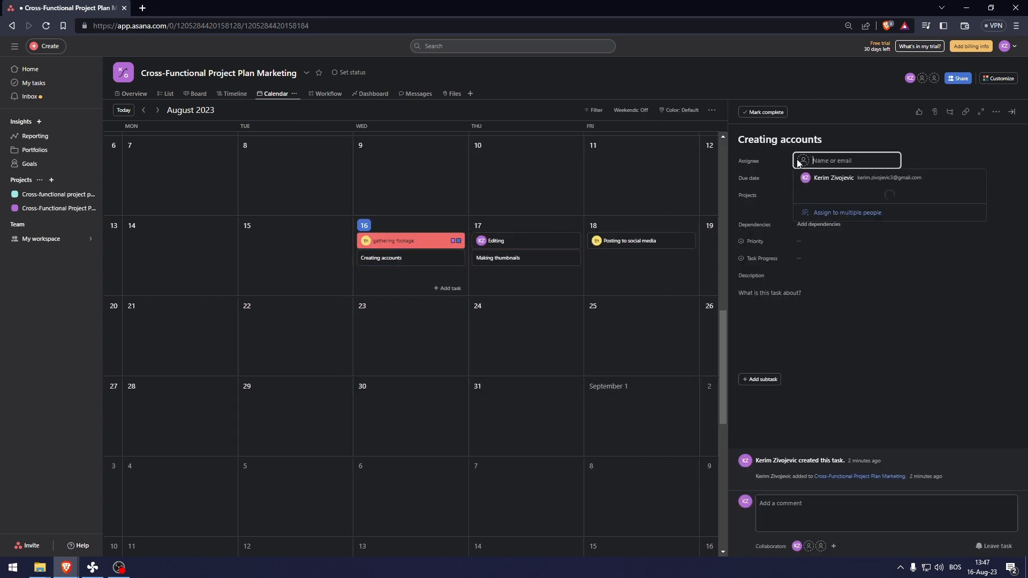
left_click(833, 178)
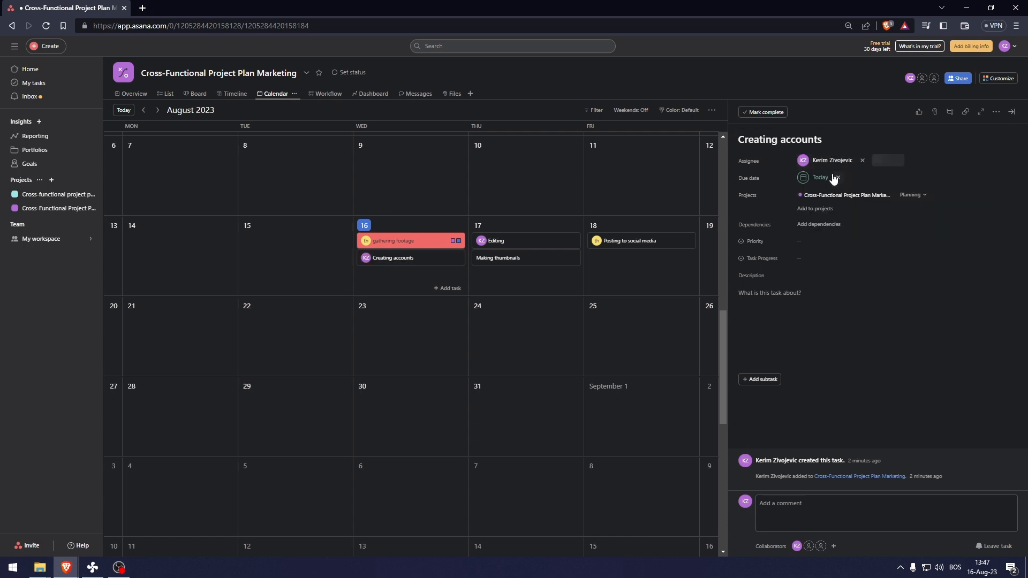
- Assign the Making thumbnails task on August 17 to the collaborator
left_click(548, 257)
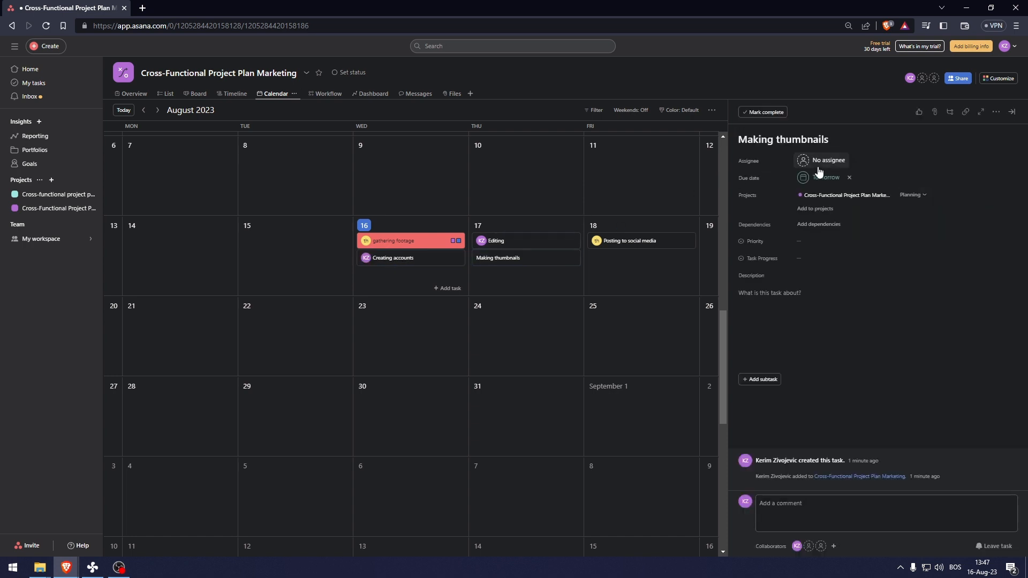
left_click(818, 167)
left_click(826, 195)
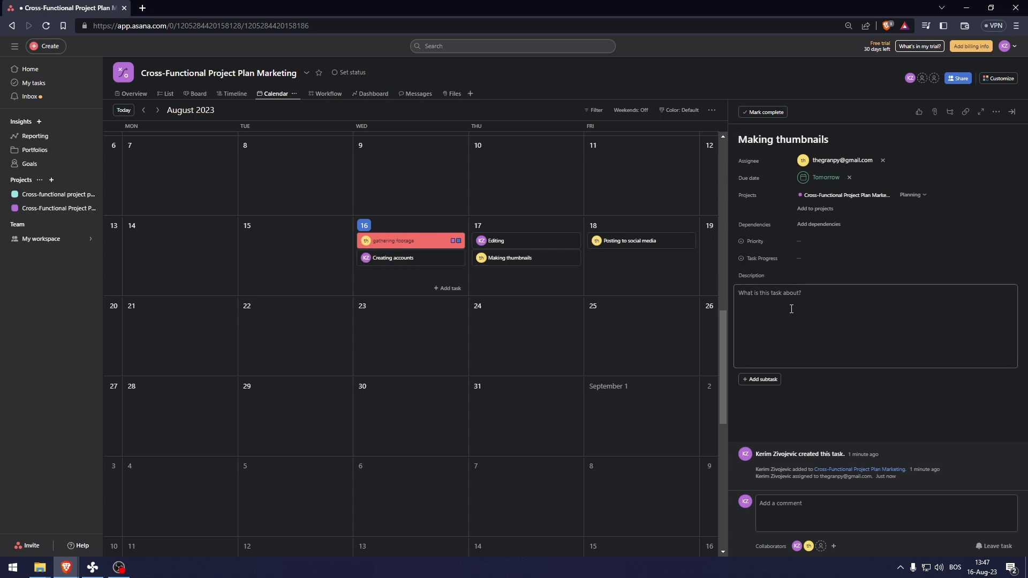
- Add subtasks 'Download photoshop software' and 'Gather stock' to Making thumbnails
left_click(769, 379)
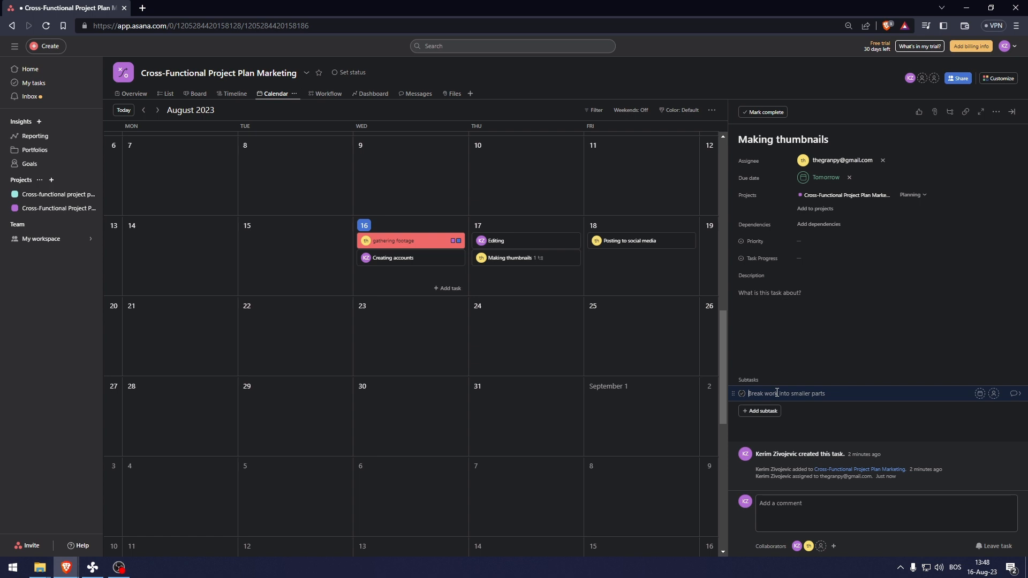
type("Download photoshop software")
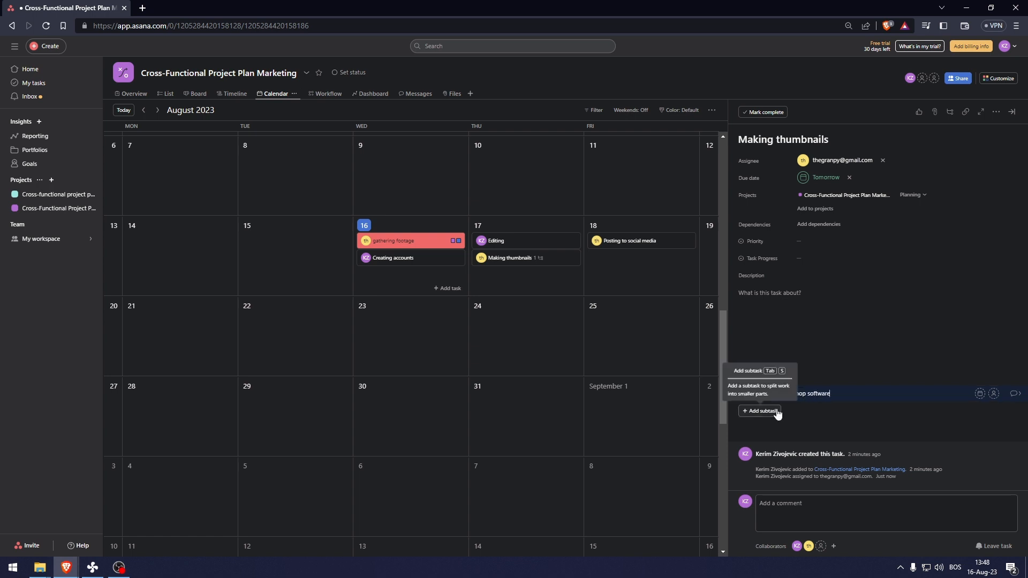
left_click(776, 411)
type("Gather")
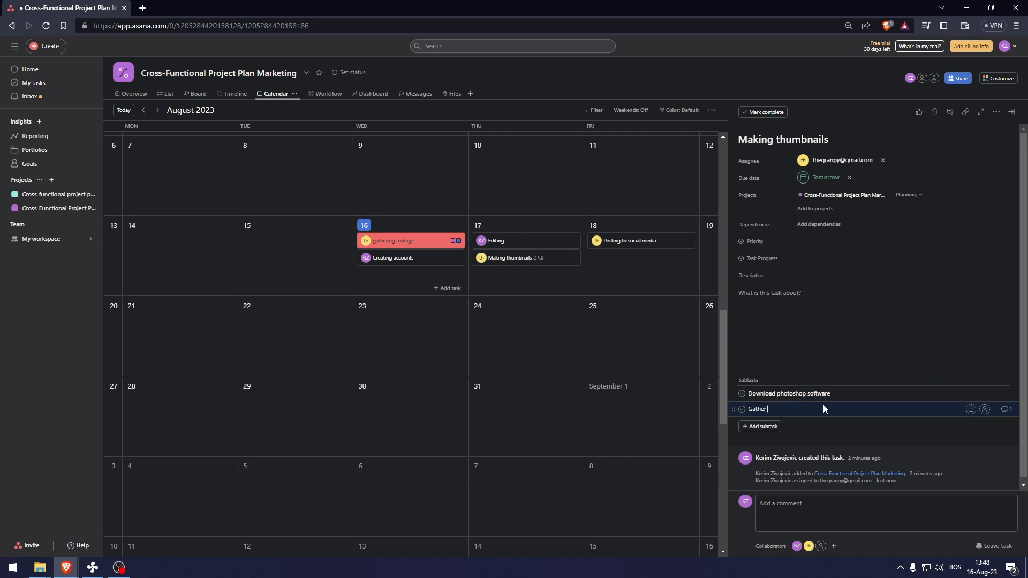
type(" stock")
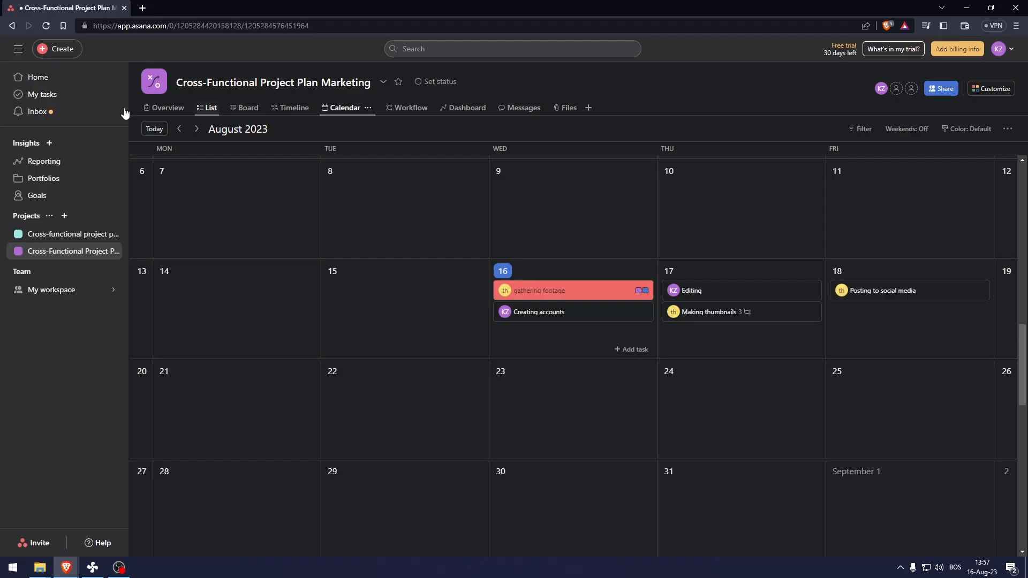
- Return to Home, scroll to the My goals card and start adding a goal
left_click(59, 83)
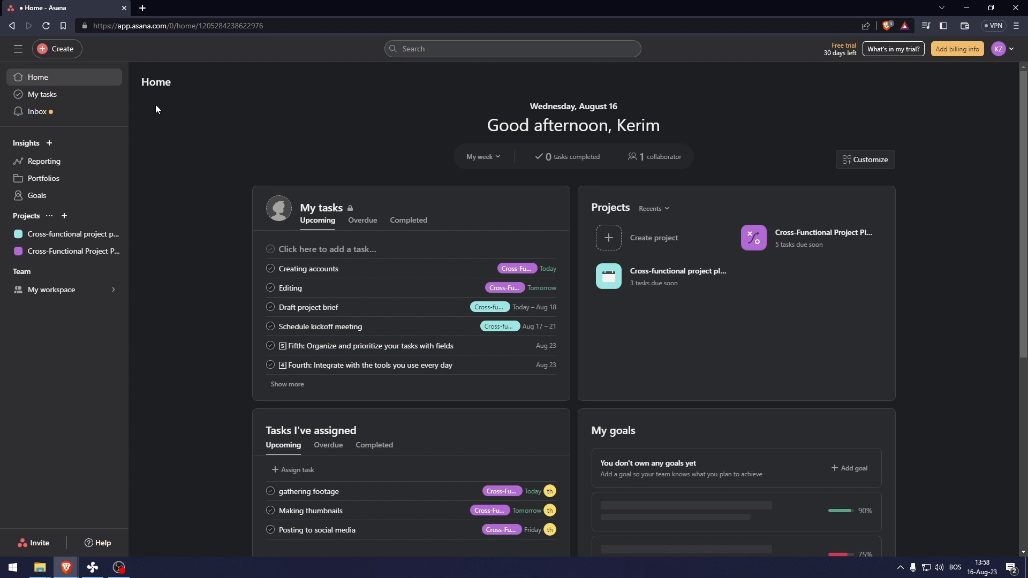
scroll(197, 156, "down", 4)
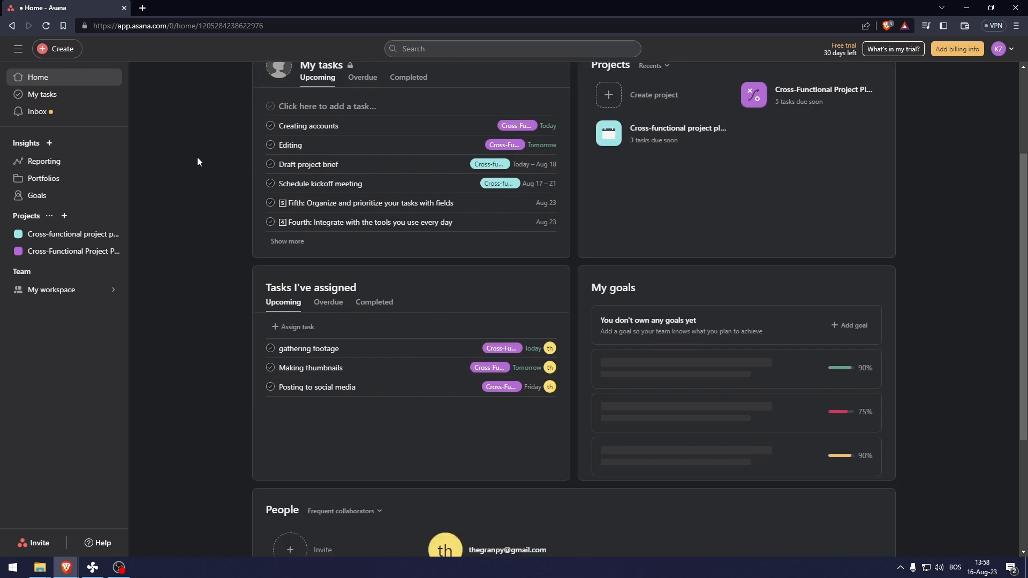
scroll(197, 162, "down", 1)
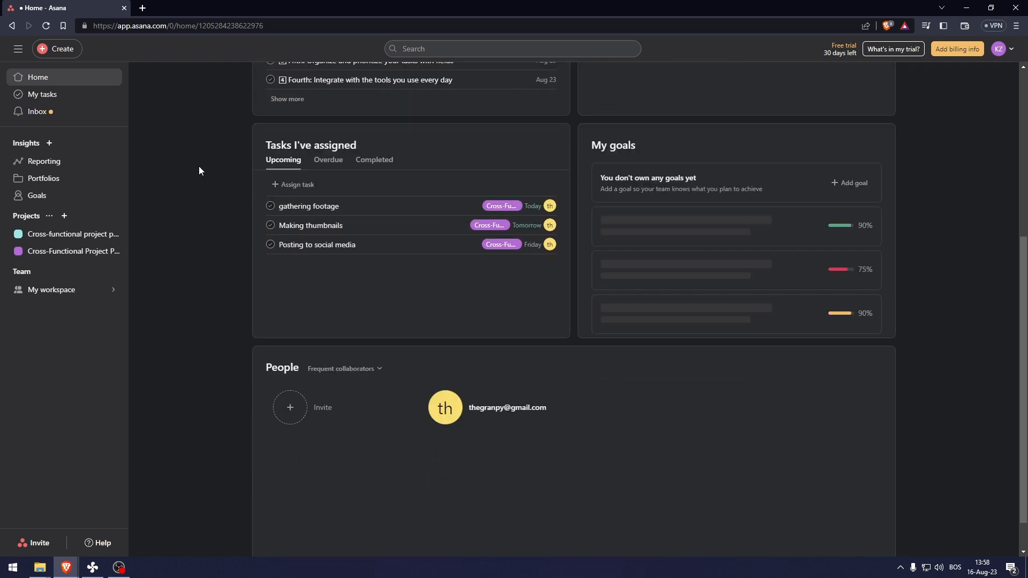
scroll(199, 171, "up", 4)
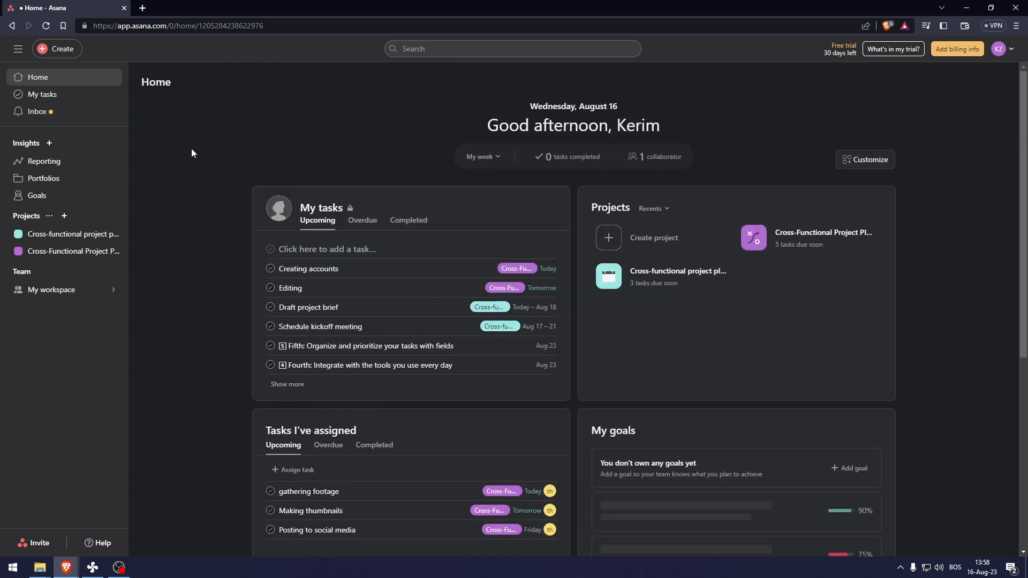
scroll(735, 409, "down", 1)
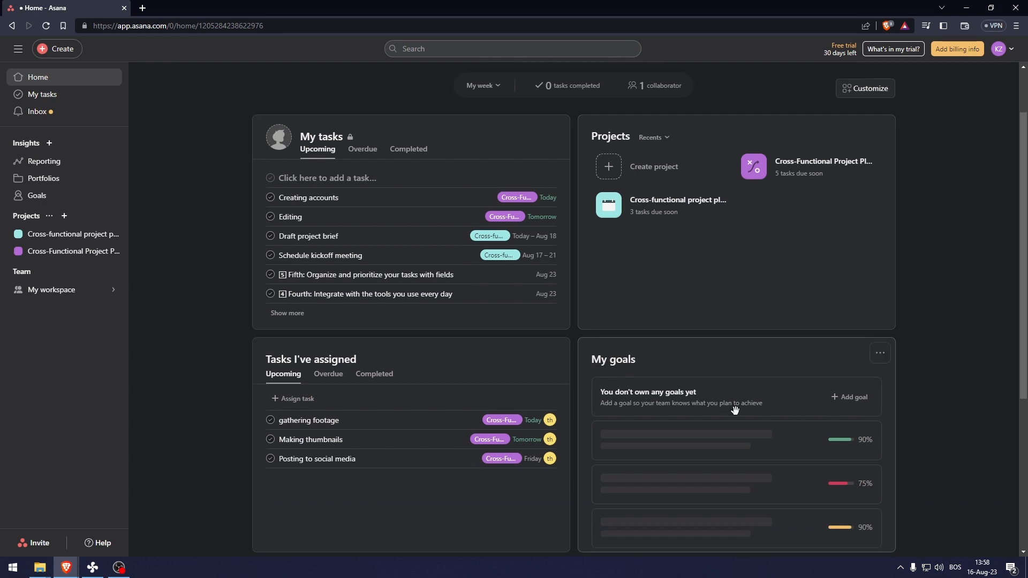
left_click(847, 398)
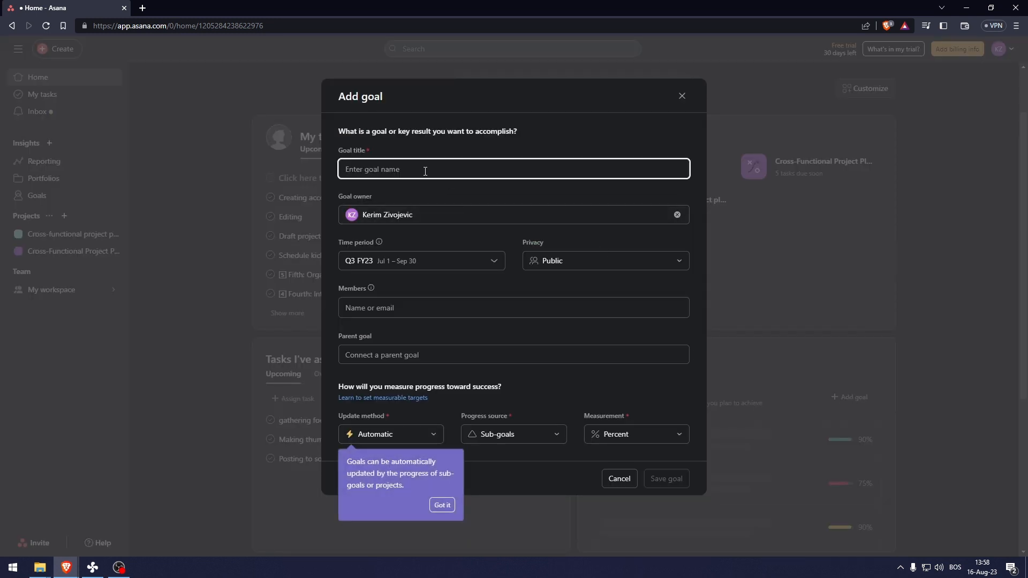
- Paste the title 'Getting 10k followers on Instagram' and set the period to Q4 FY23
type("Getting 10k followers on Instagram")
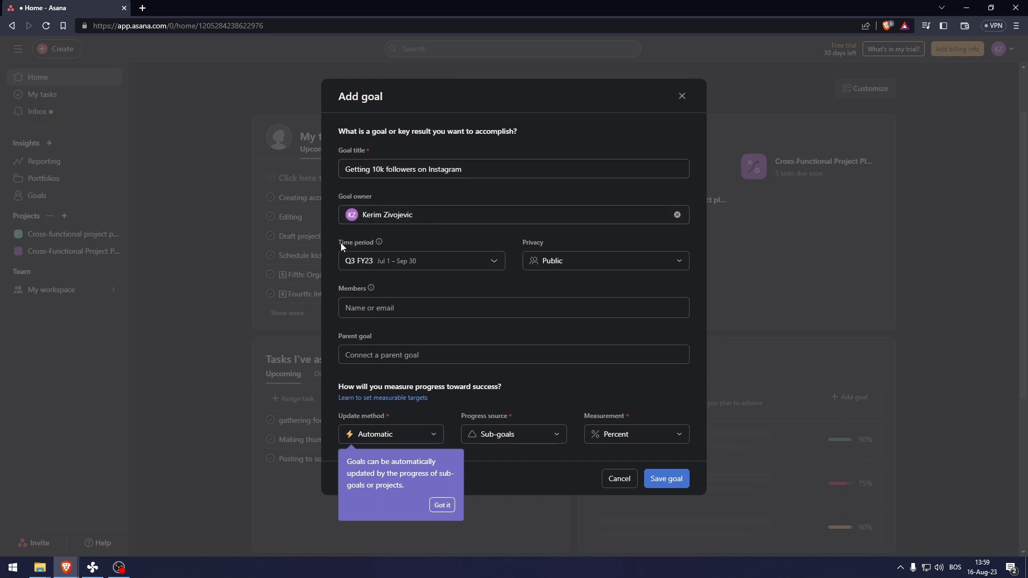
left_click(418, 260)
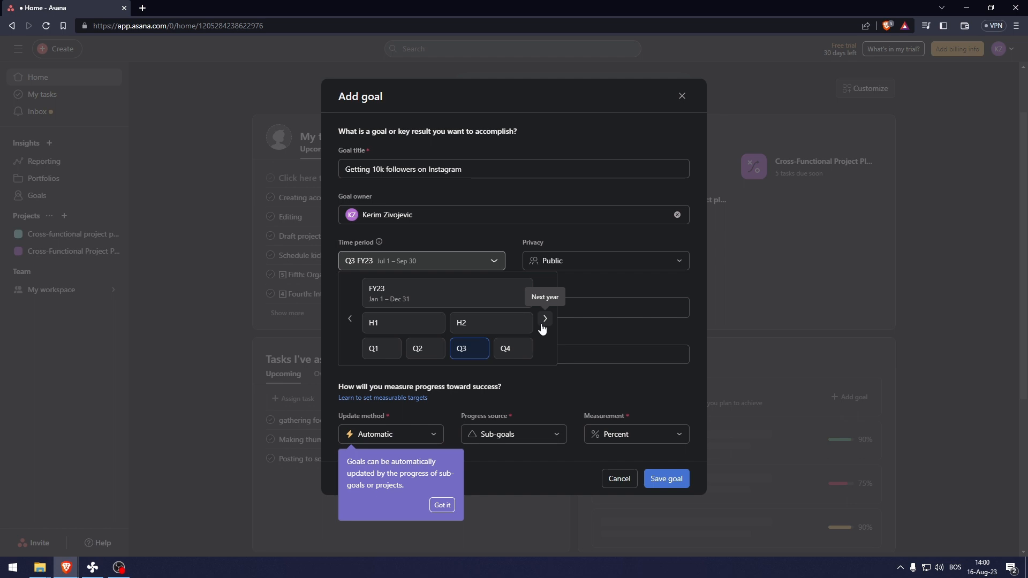
left_click(517, 323)
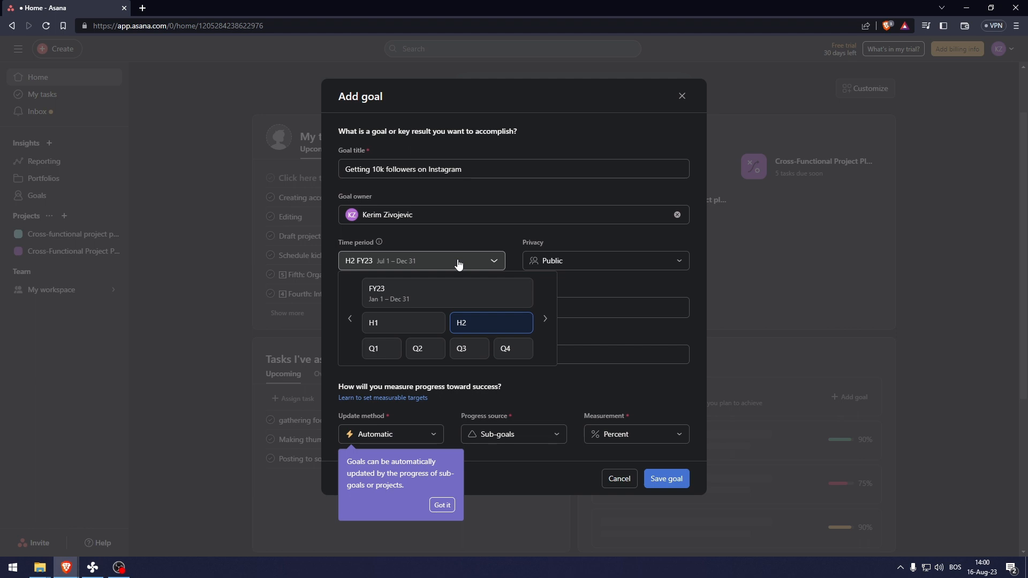
left_click(378, 322)
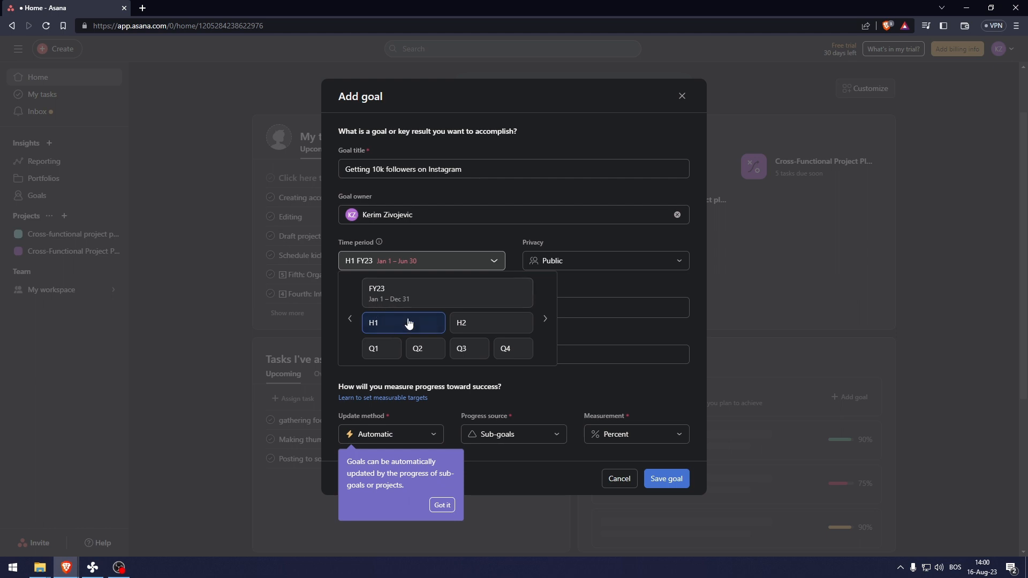
left_click(470, 322)
left_click(448, 262)
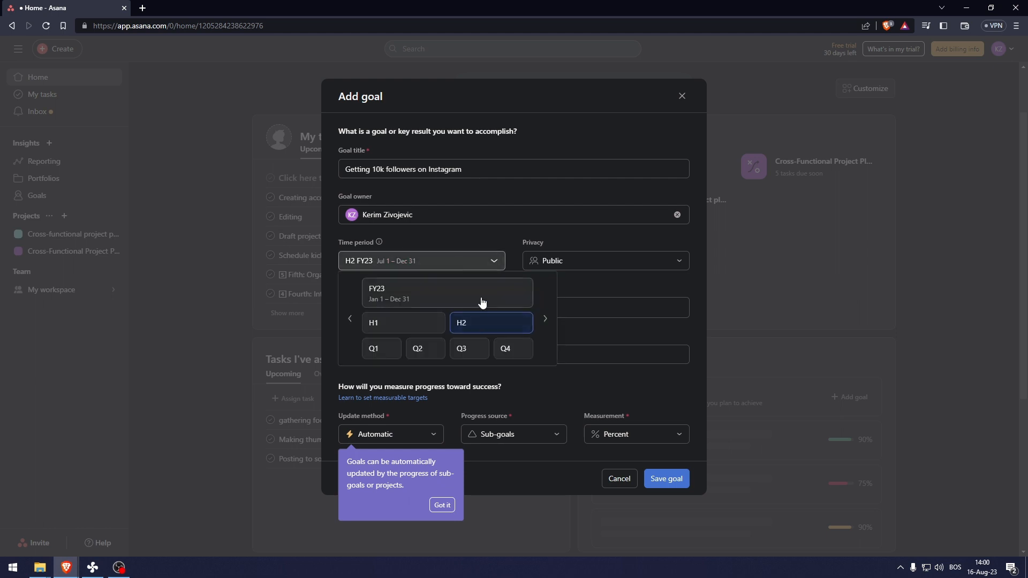
left_click(464, 348)
left_click(433, 262)
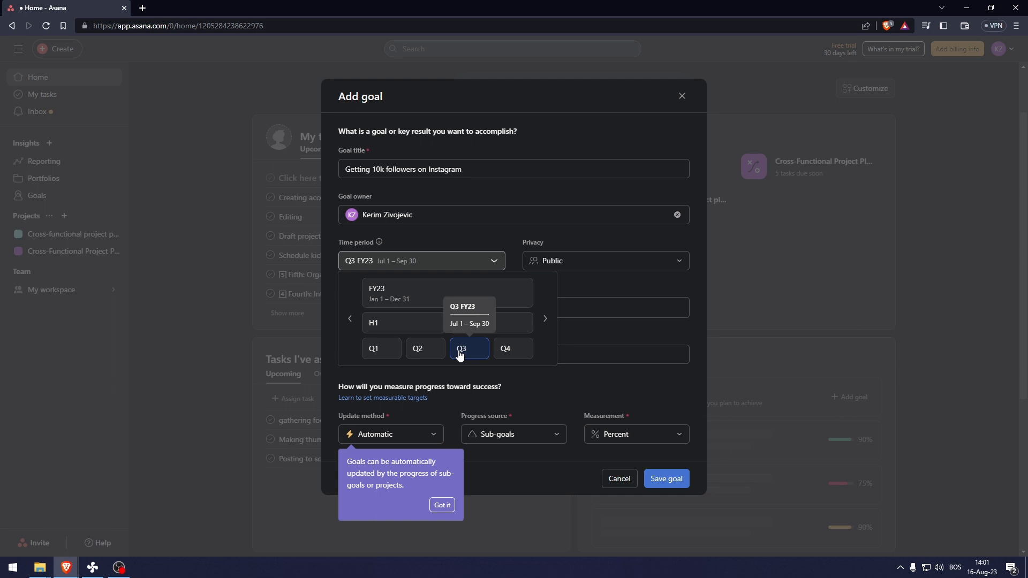
left_click(439, 327)
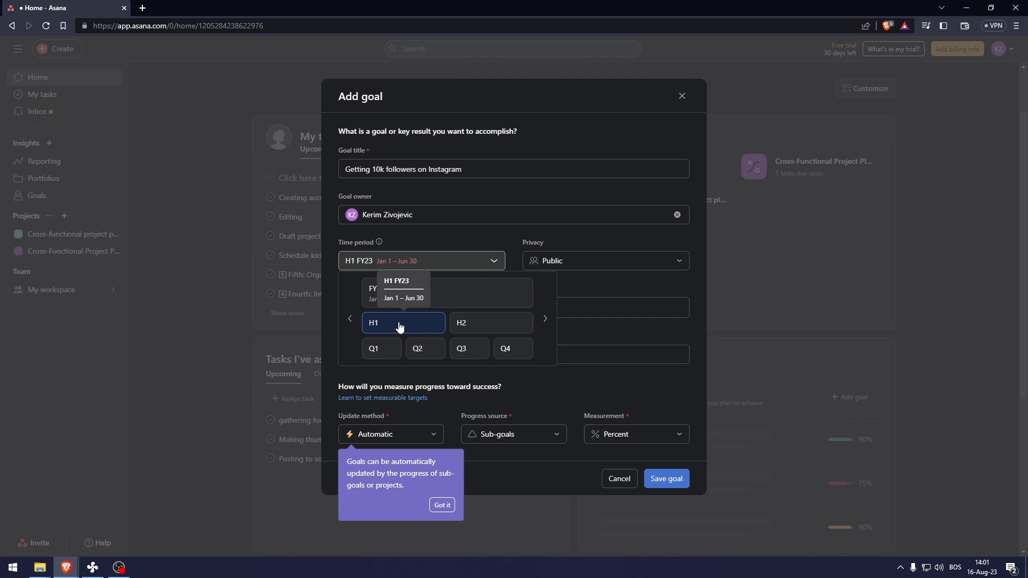
left_click(371, 261)
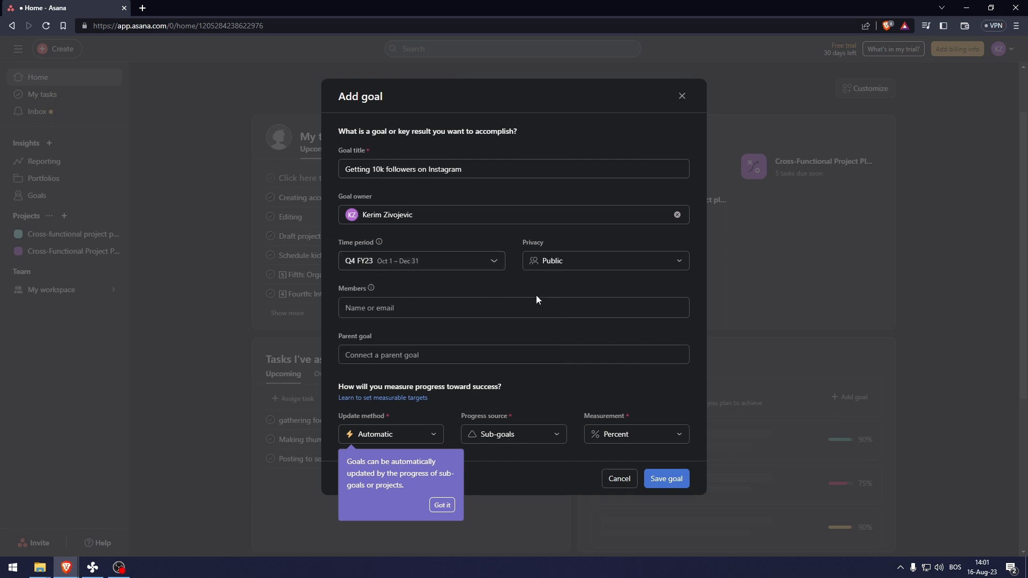
- Add the collaborator as a member, set manual progress updates with current value 50, and save the goal
left_click(501, 308)
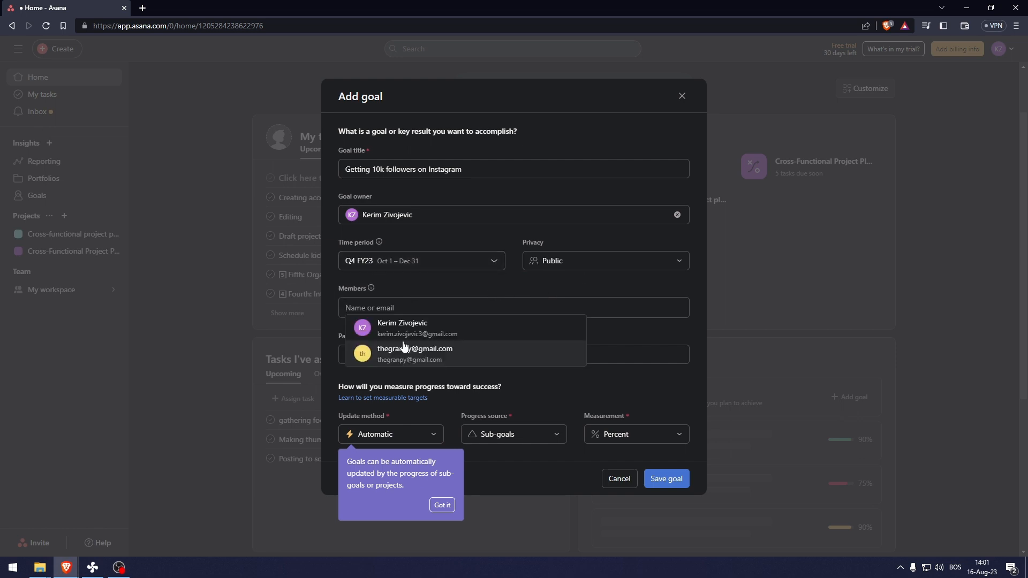
left_click(403, 348)
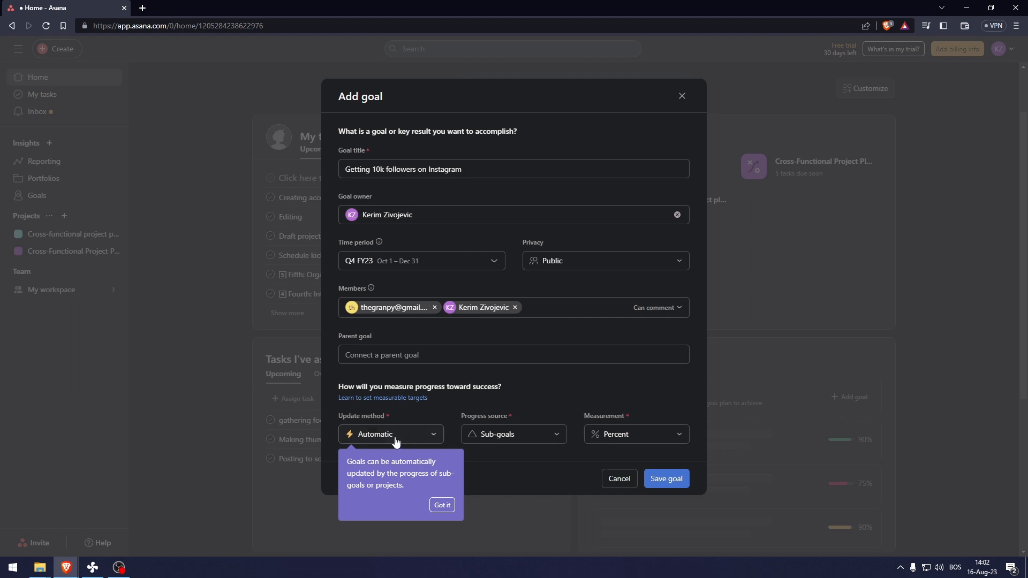
left_click(382, 438)
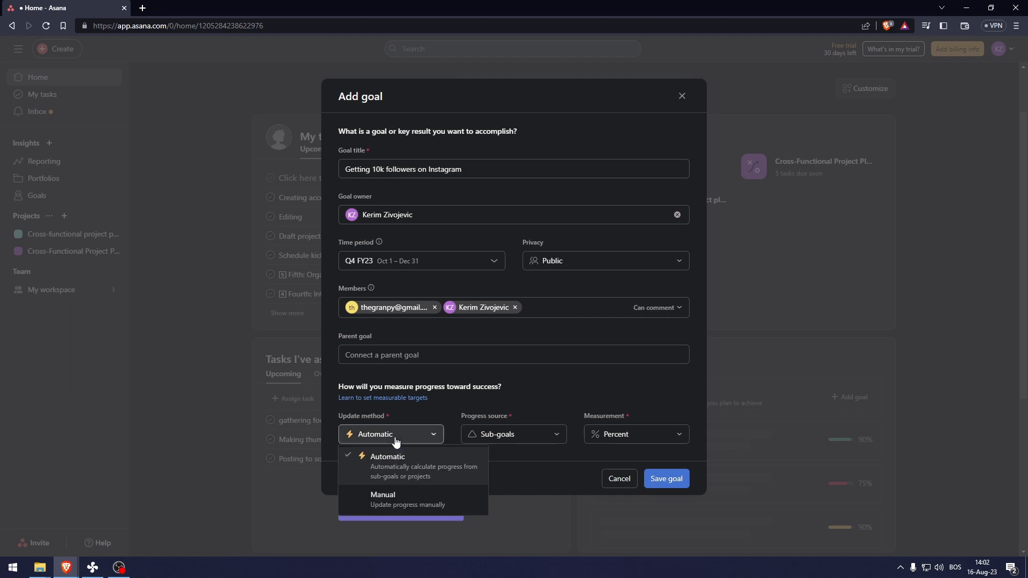
left_click(398, 498)
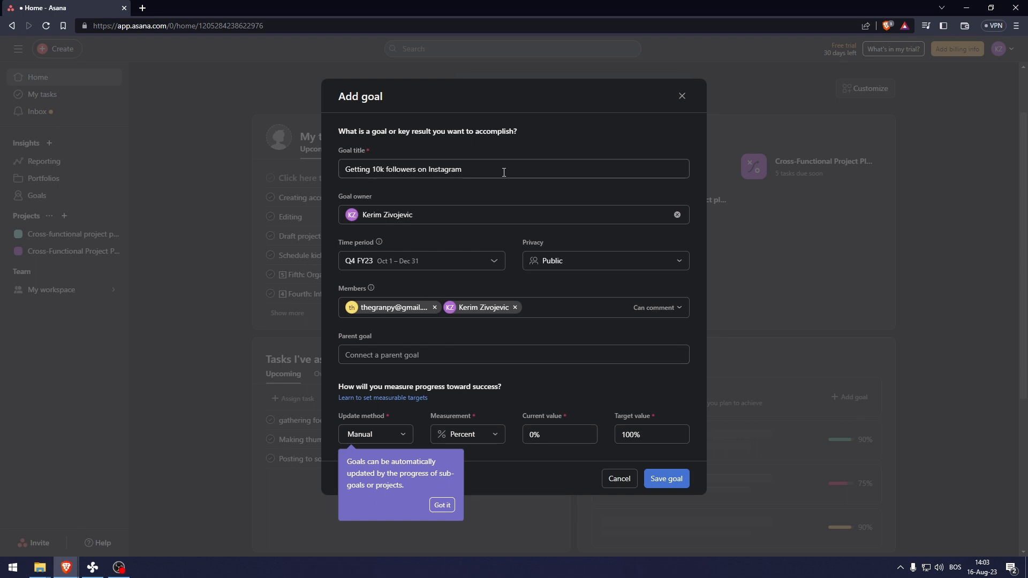
left_click(468, 434)
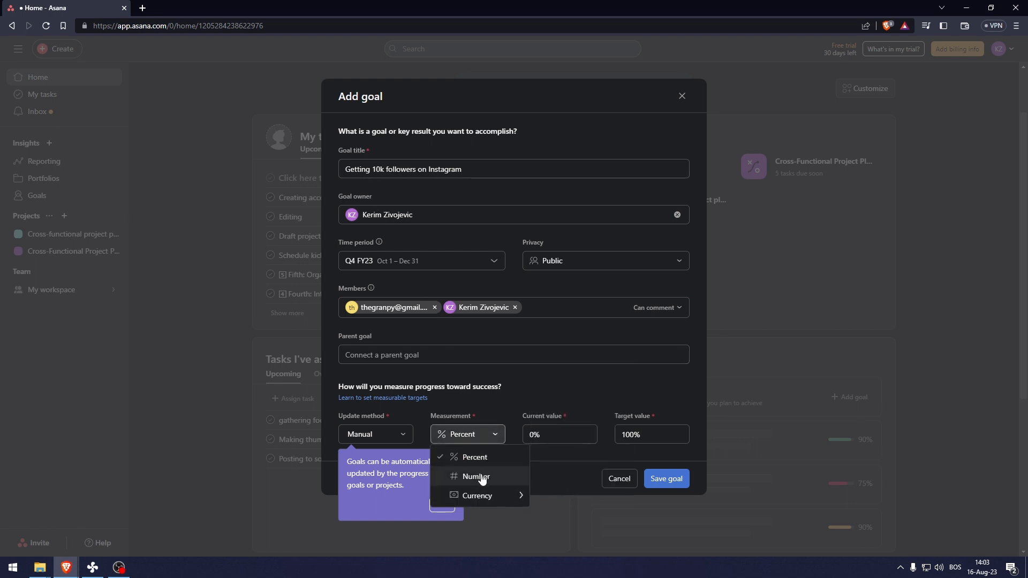
left_click(541, 434)
type("50")
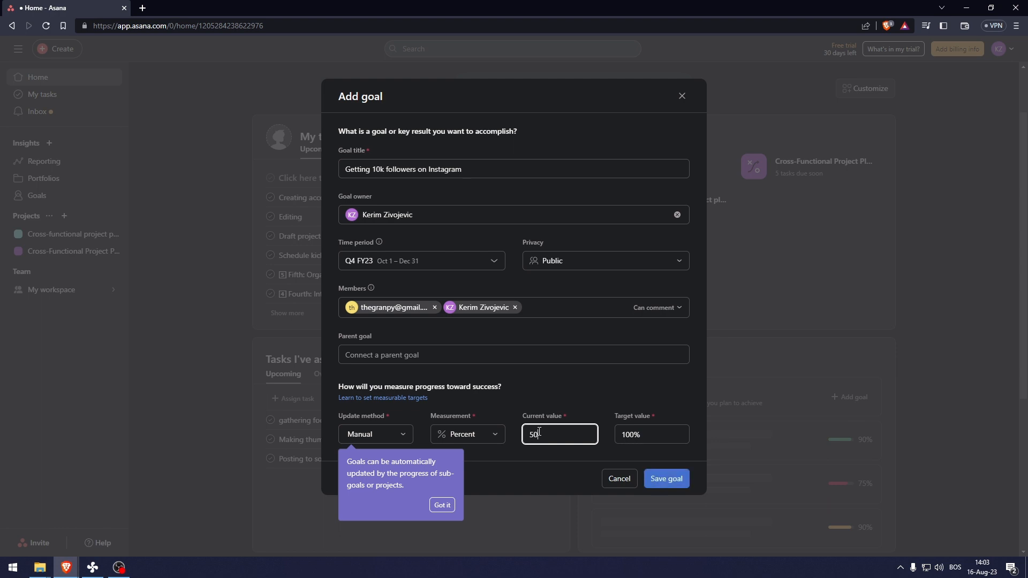
left_click(672, 479)
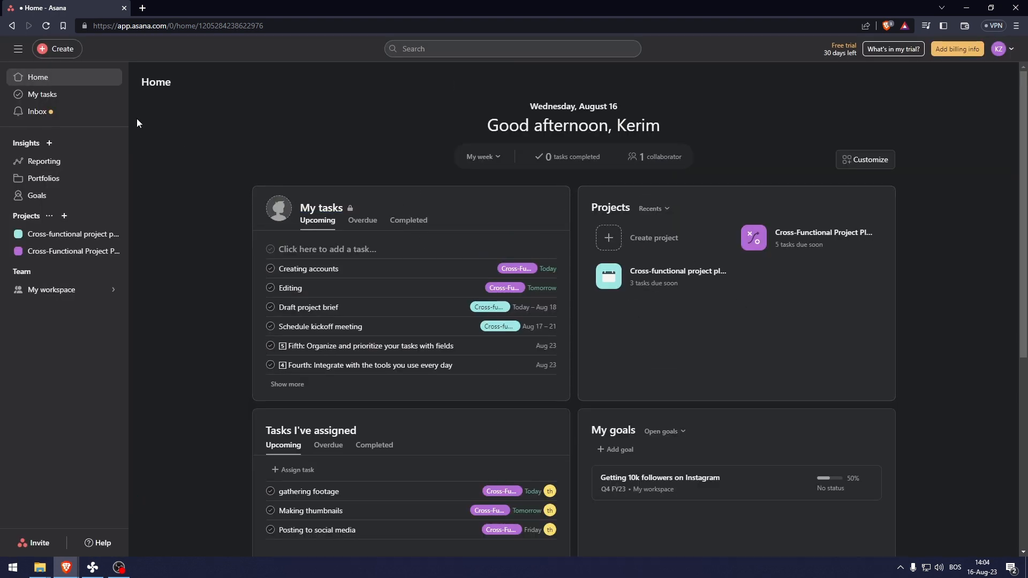
- Go to the My tasks list from the sidebar
left_click(53, 99)
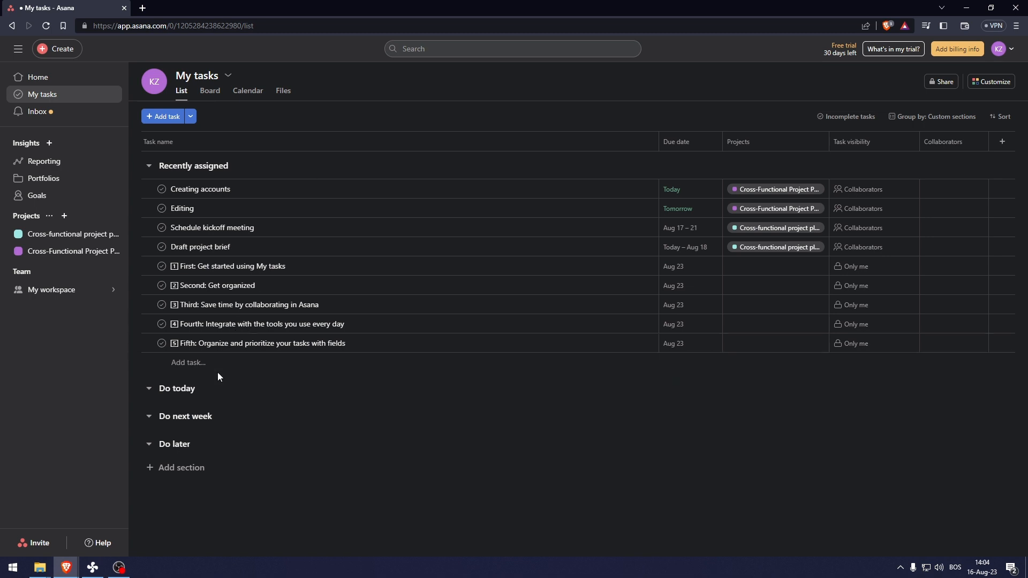
- Add a new task named 'Take car in for repair' under the Do next week section
left_click(167, 421)
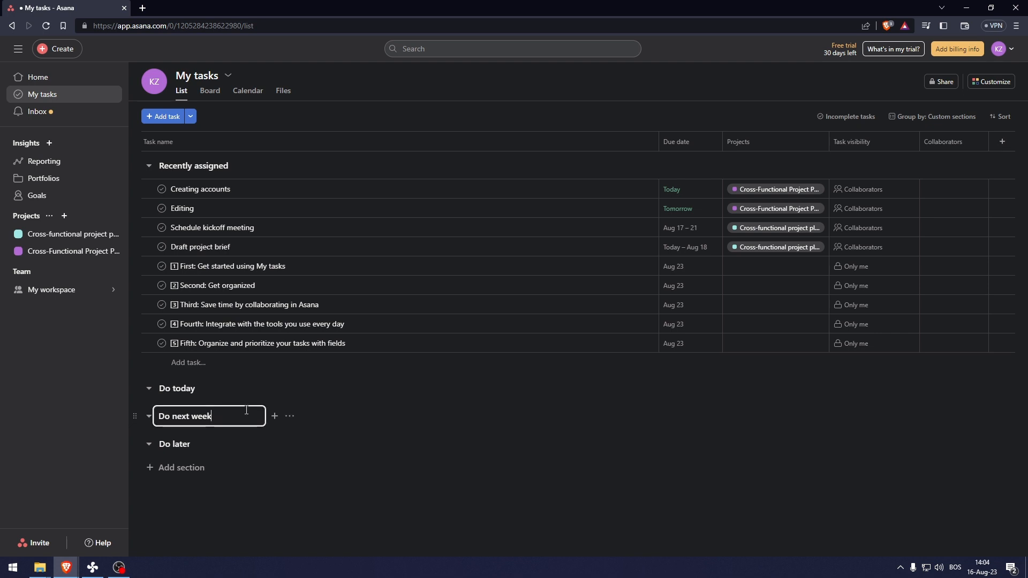
left_click(376, 378)
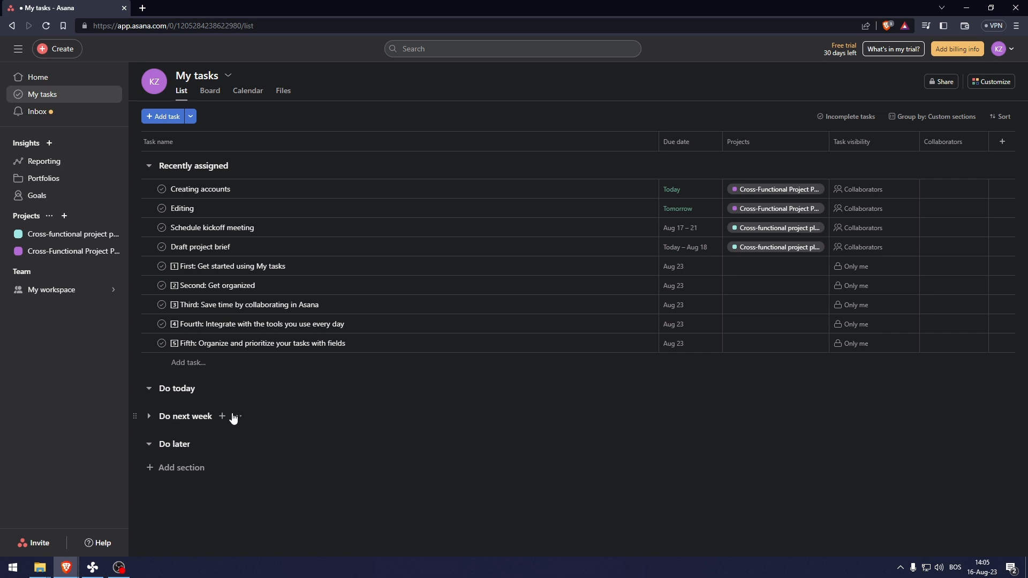
left_click(223, 416)
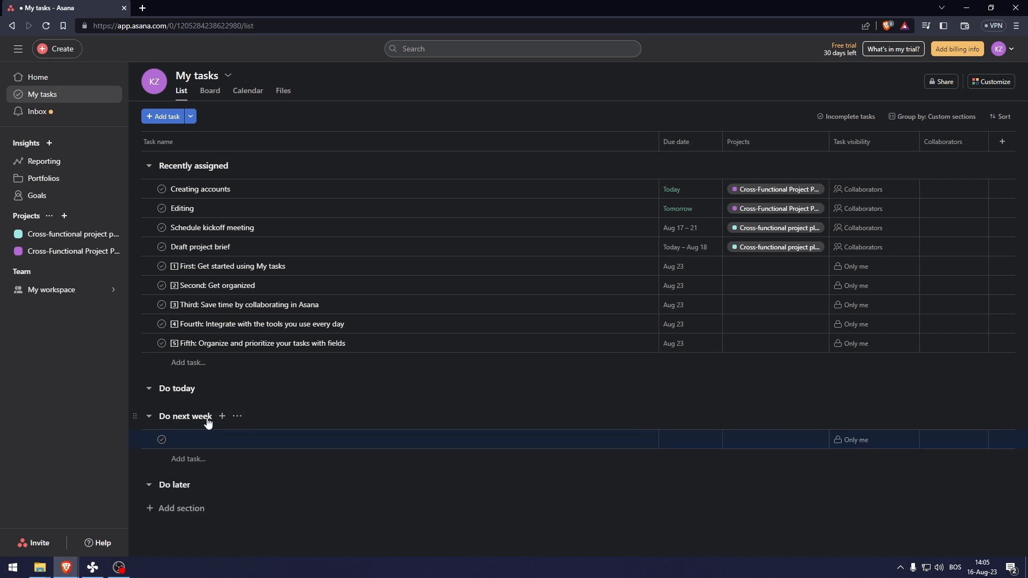
left_click(185, 440)
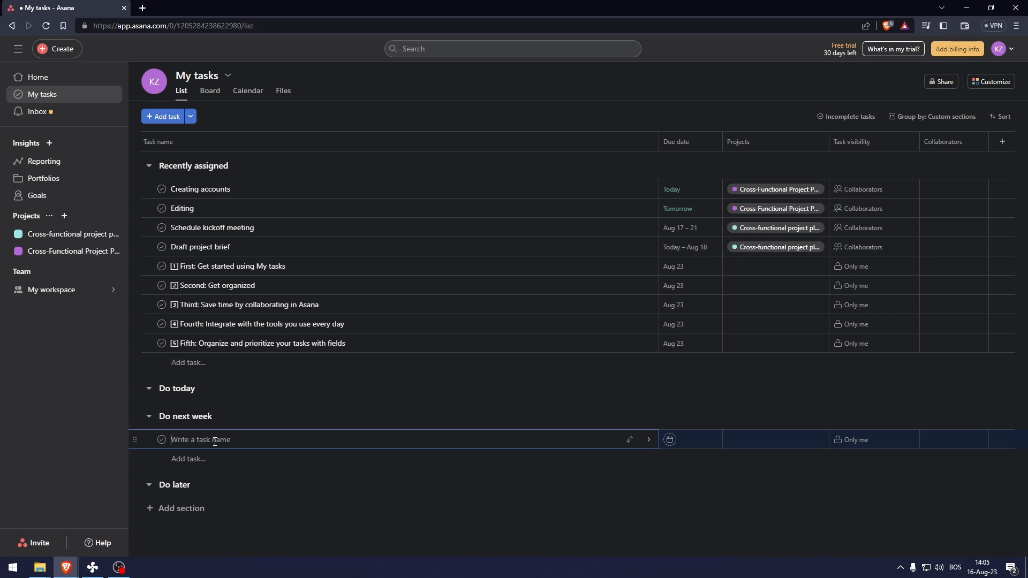
type("Tk")
type("ake car")
type(" in for repair")
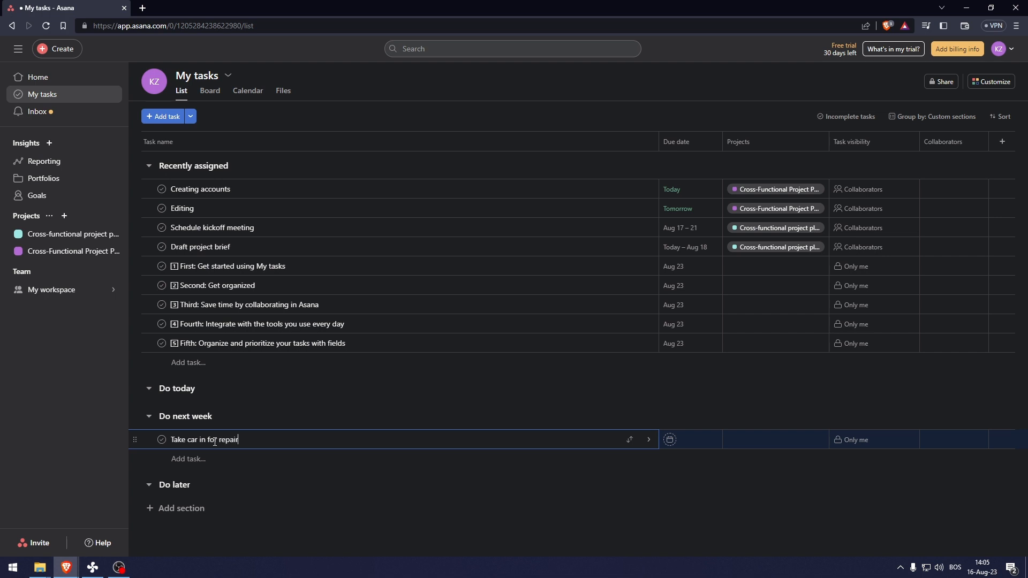